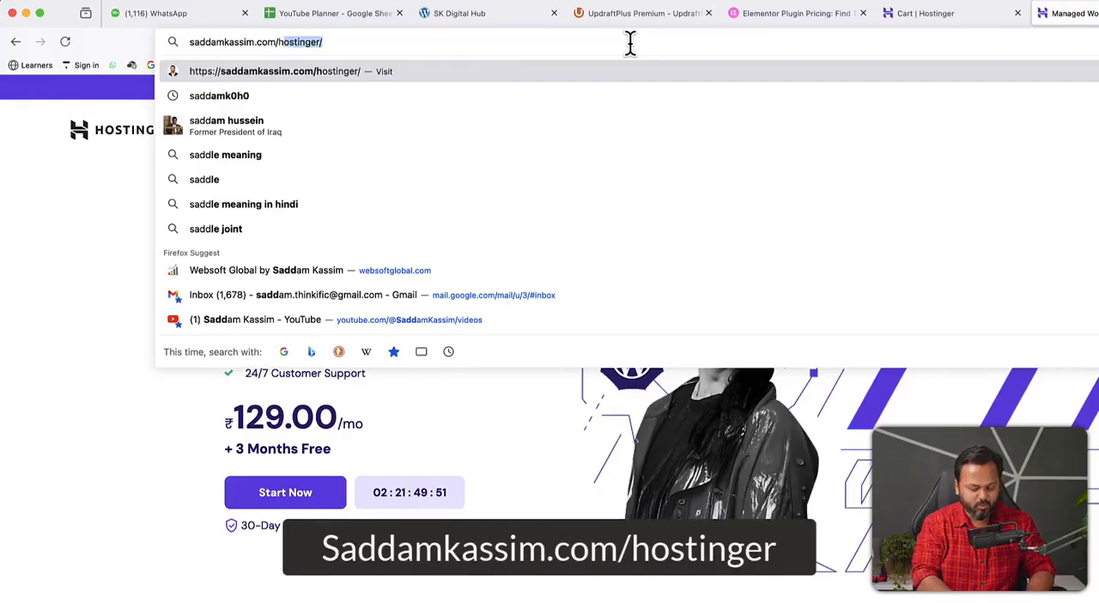
Open the Hostinger website through the referral link and log in to the hosting account dashboard
key("Return")
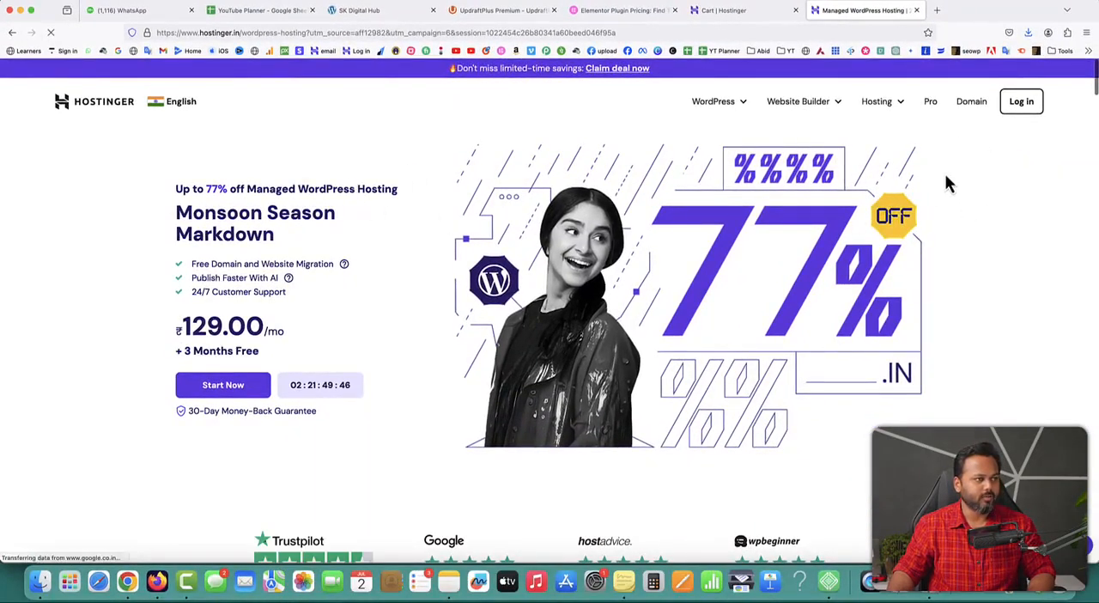
left_click(795, 11)
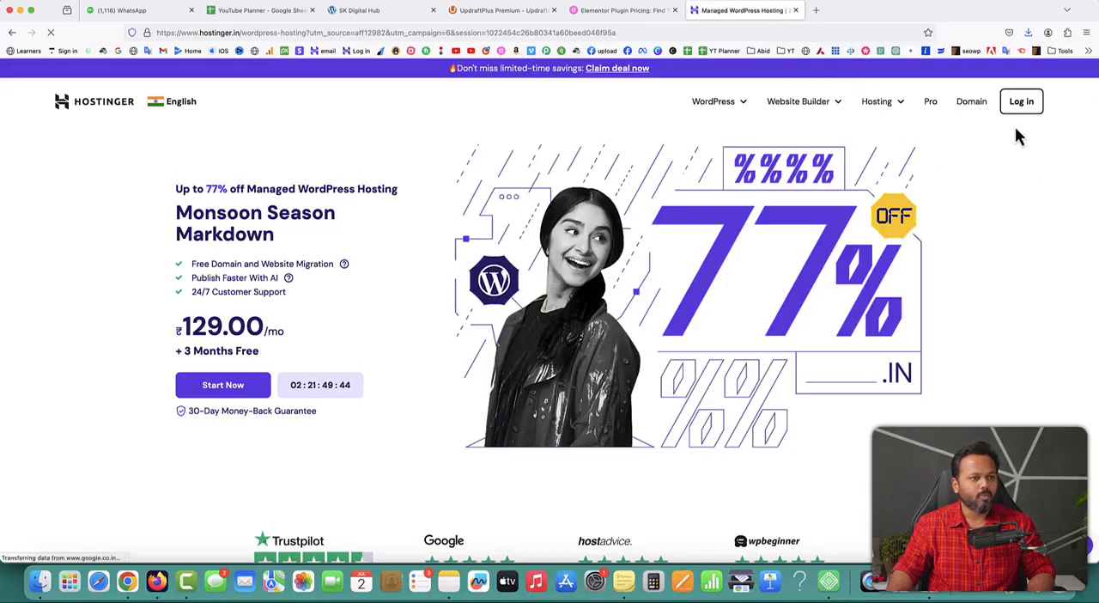
left_click(1022, 102)
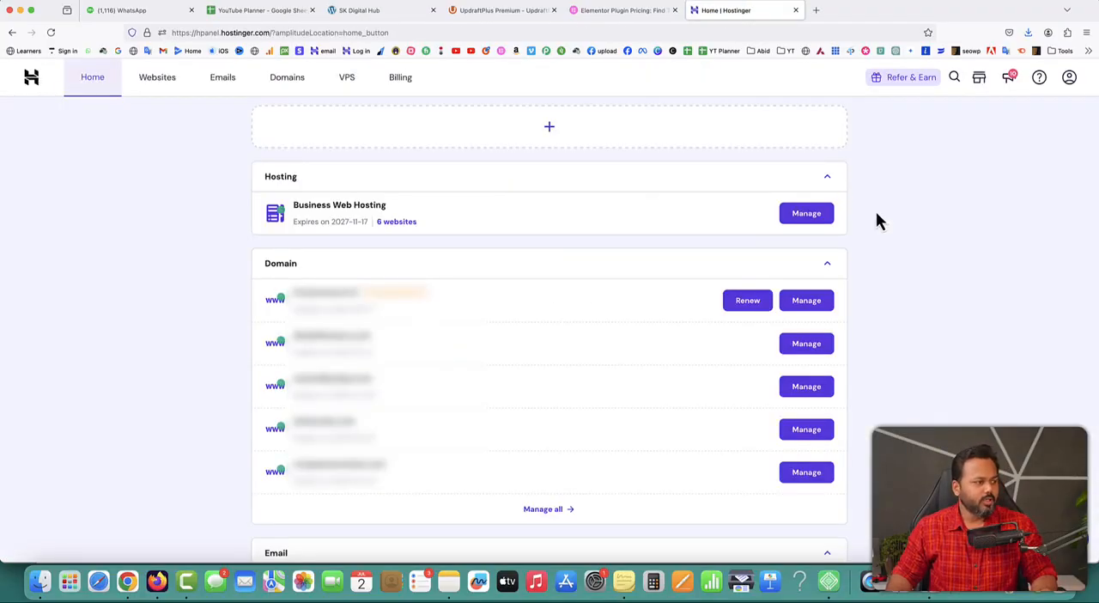
Examine the hosting plan's name and expiry date on the account dashboard
left_click_drag(292, 206, 386, 211)
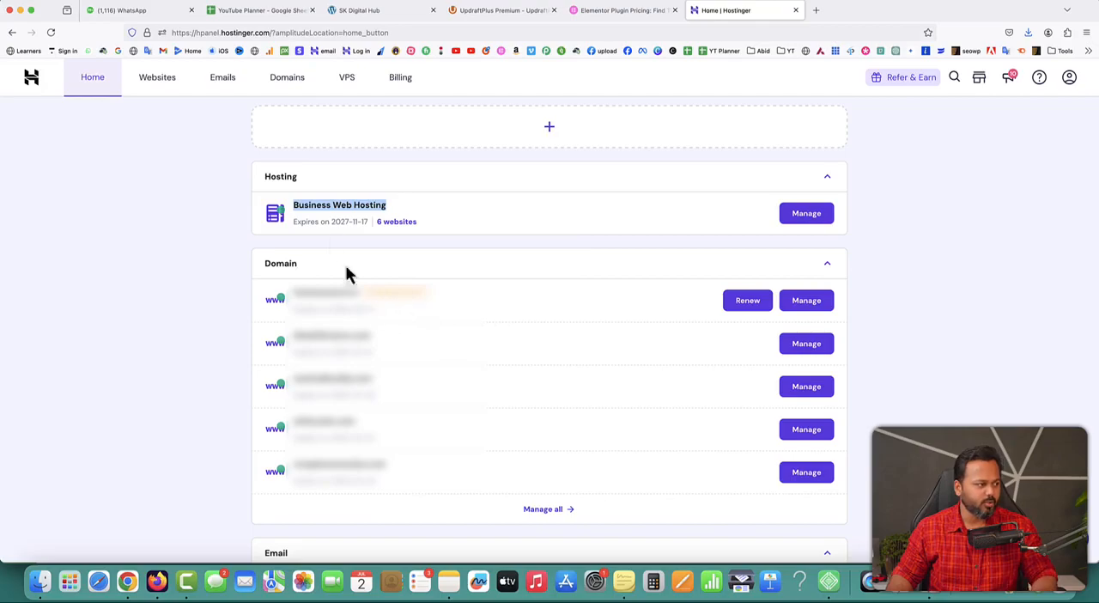
left_click_drag(332, 220, 347, 221)
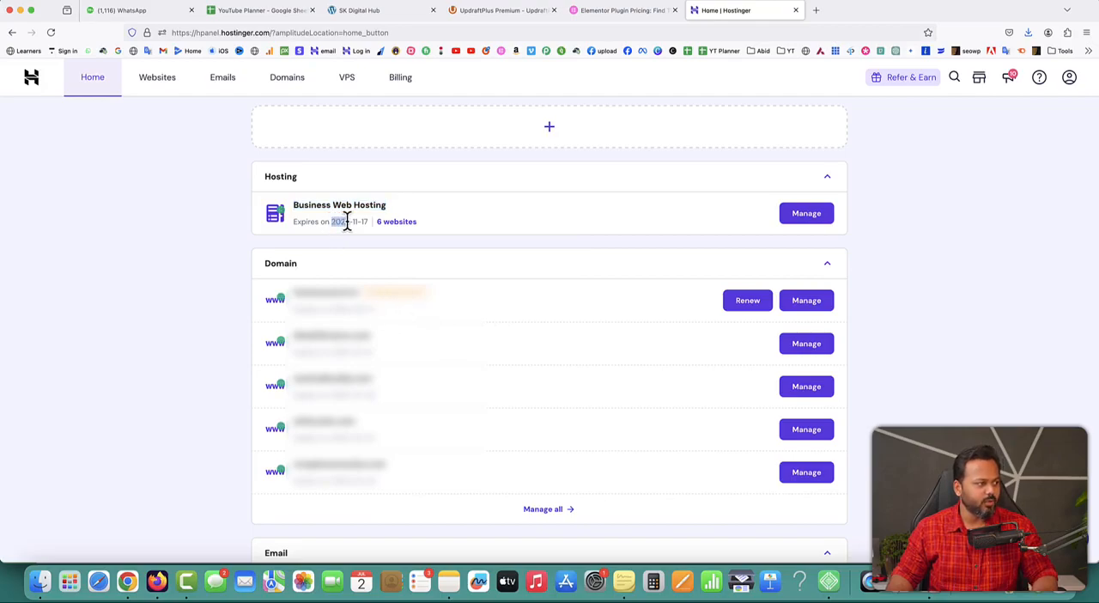
left_click(434, 236)
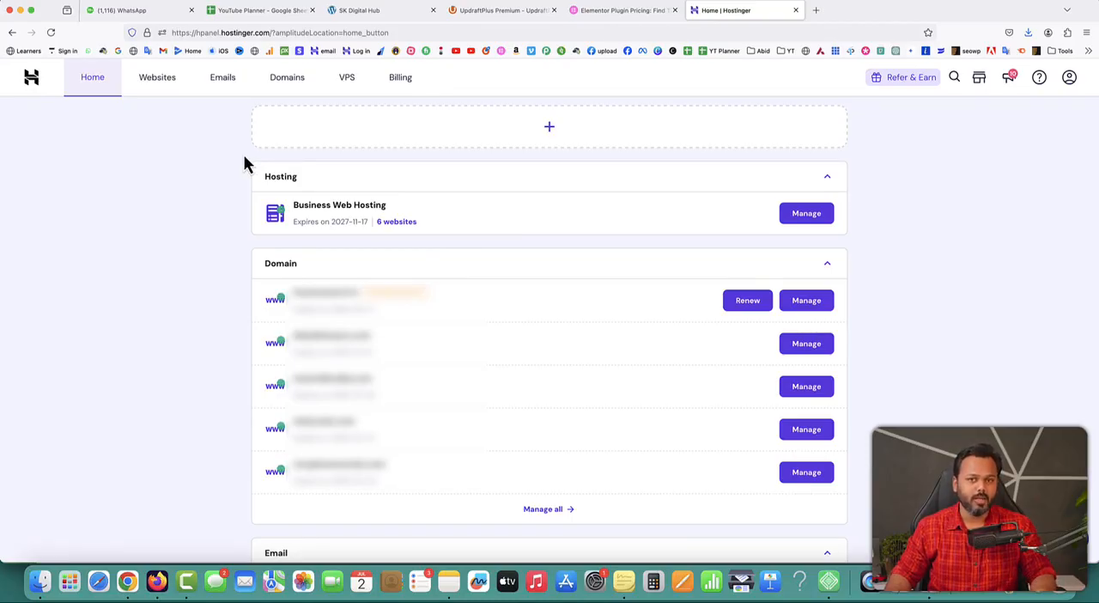
Open the checker for getting a new domain and search for SKdigitalhub.com
left_click(286, 79)
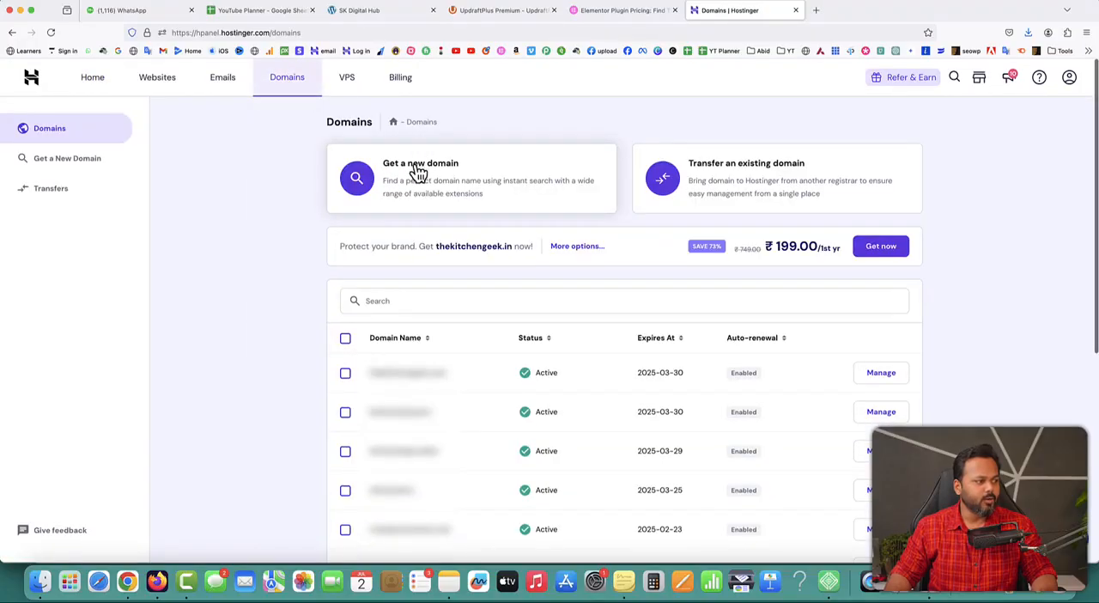
left_click(418, 172)
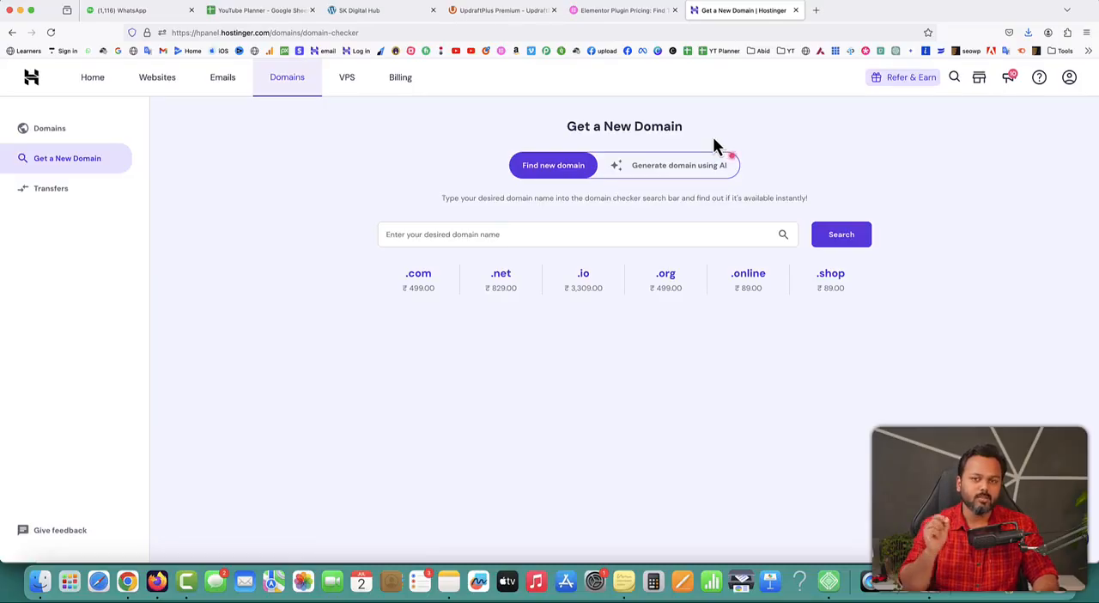
left_click(569, 238)
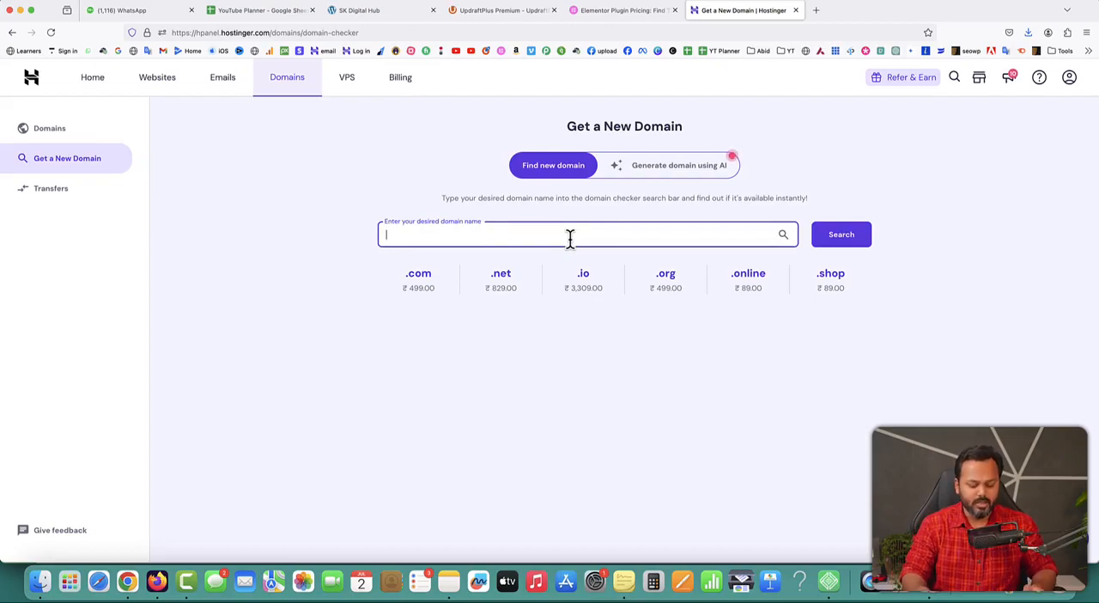
type("SKdigita")
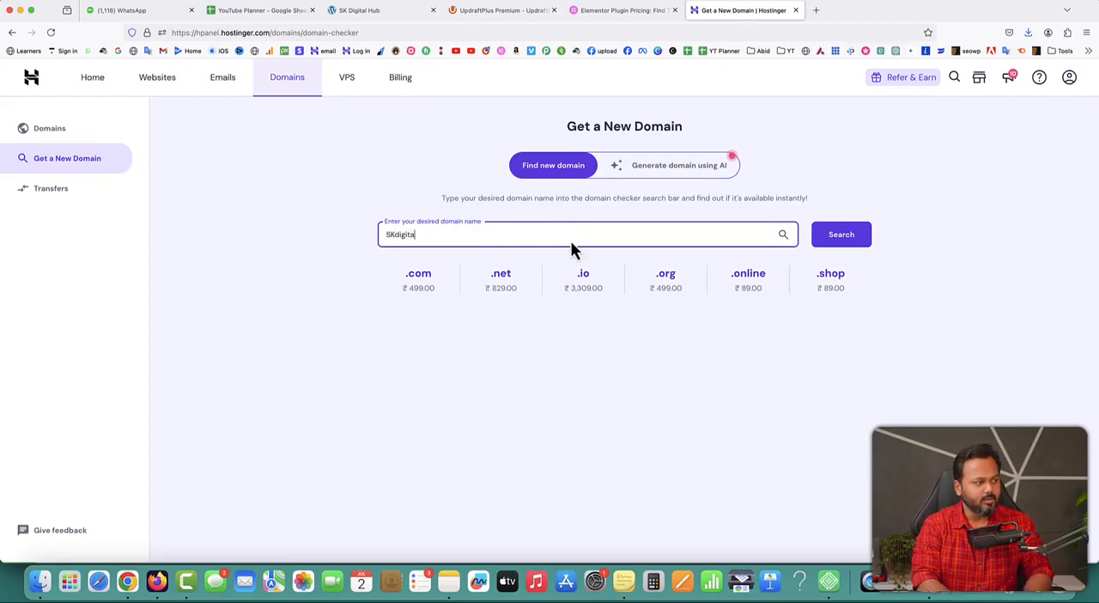
type("lhub.com")
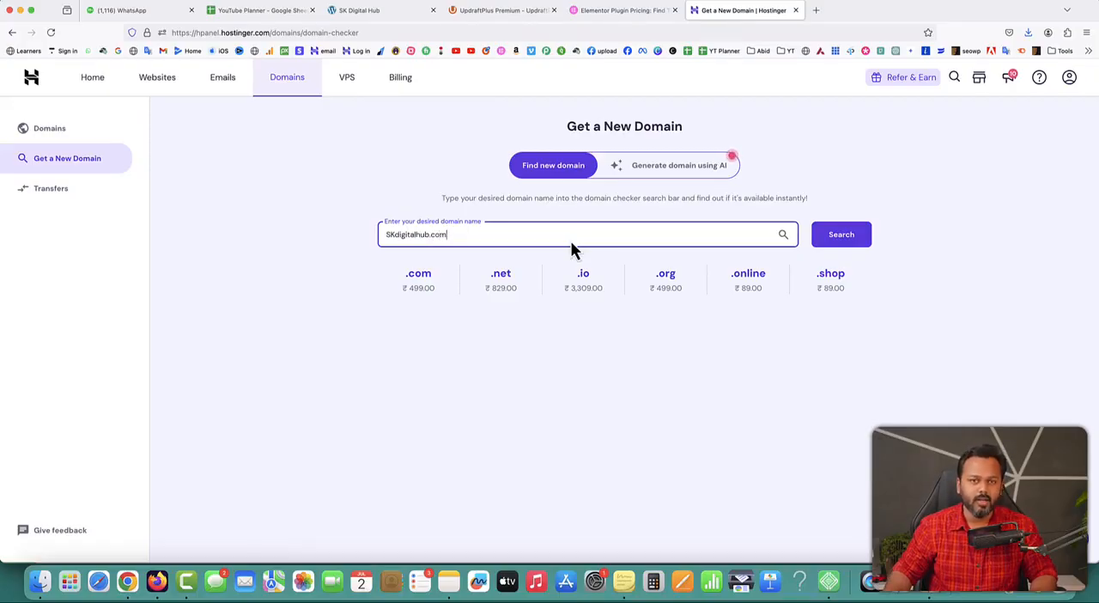
left_click(848, 242)
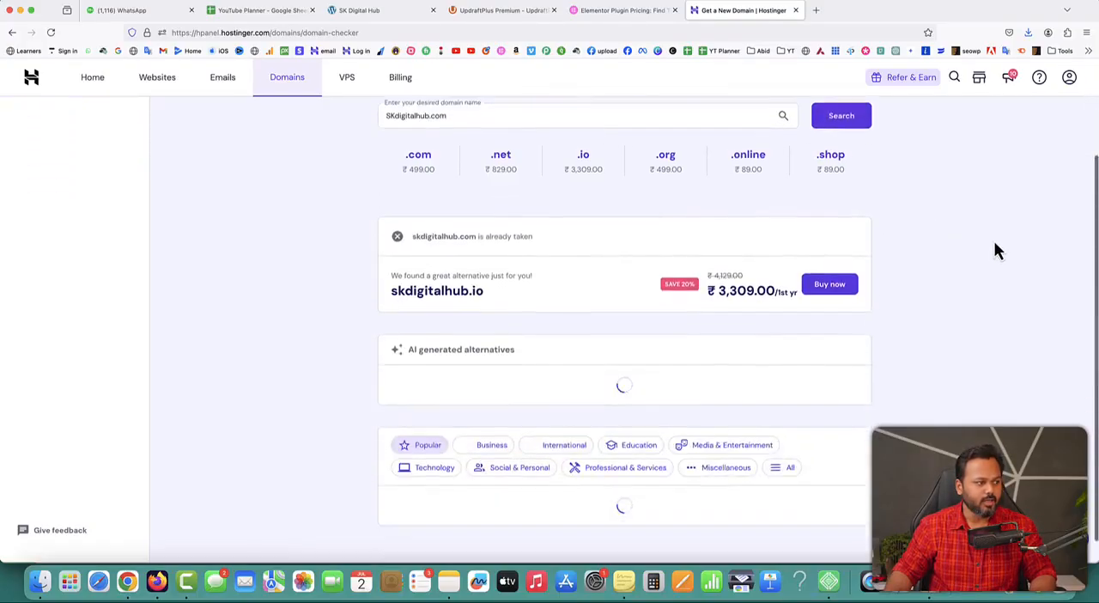
Examine the availability result for skdigitalhub.com and compare its extension with the suggested alternative domain
left_click_drag(412, 210, 531, 210)
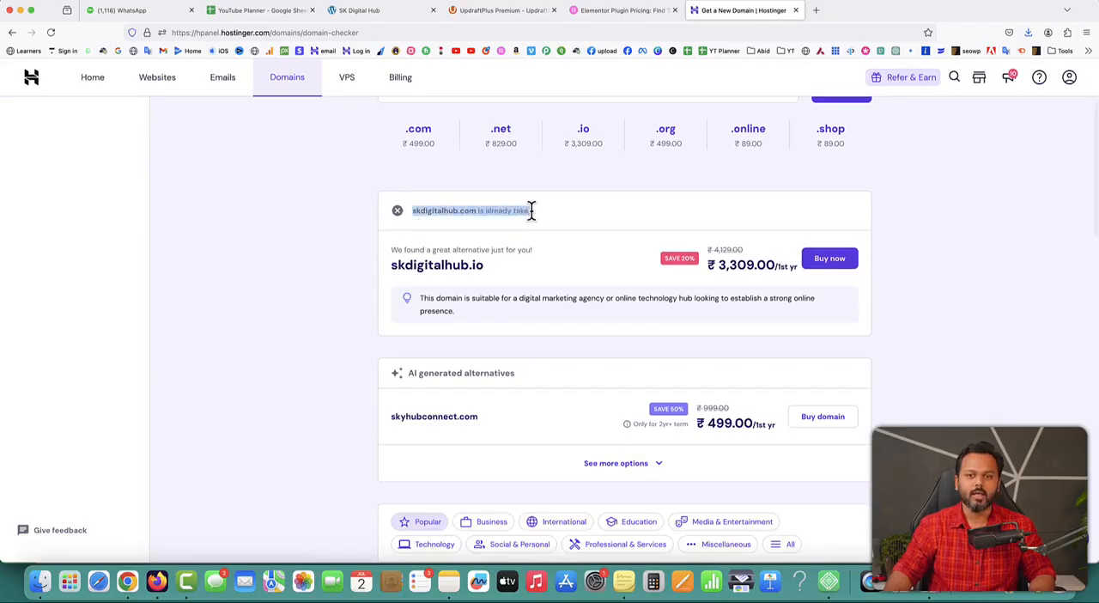
left_click(531, 210)
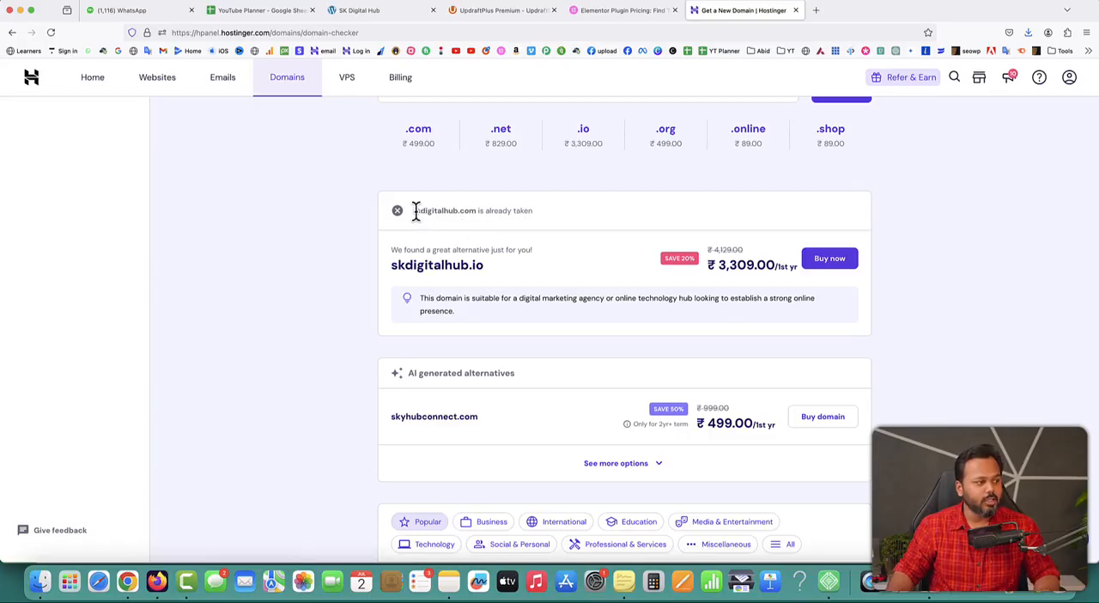
left_click_drag(412, 211, 472, 212)
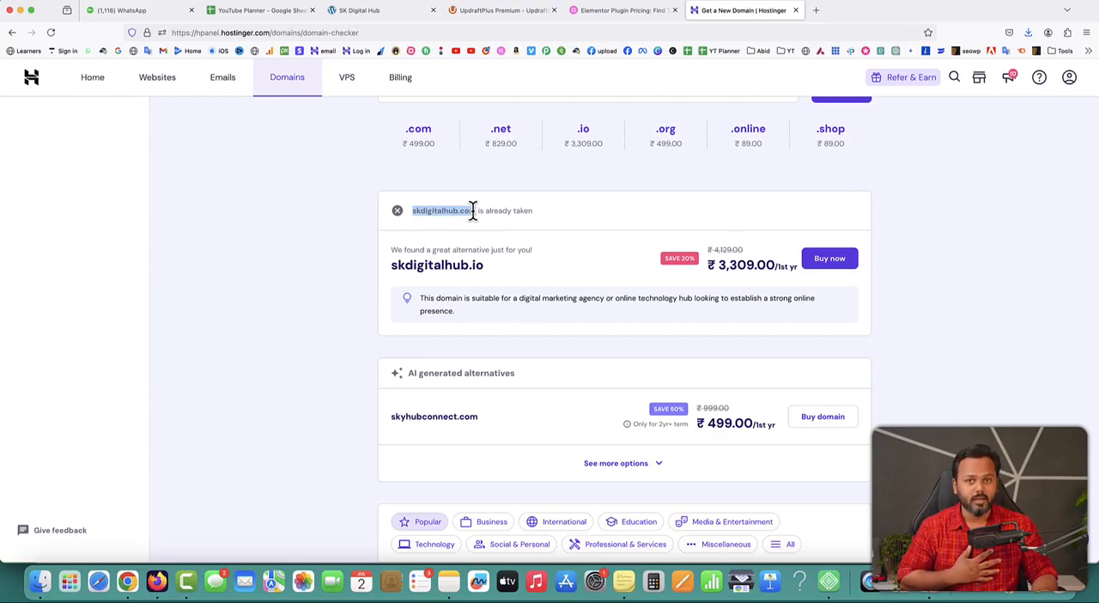
left_click_drag(472, 211, 493, 249)
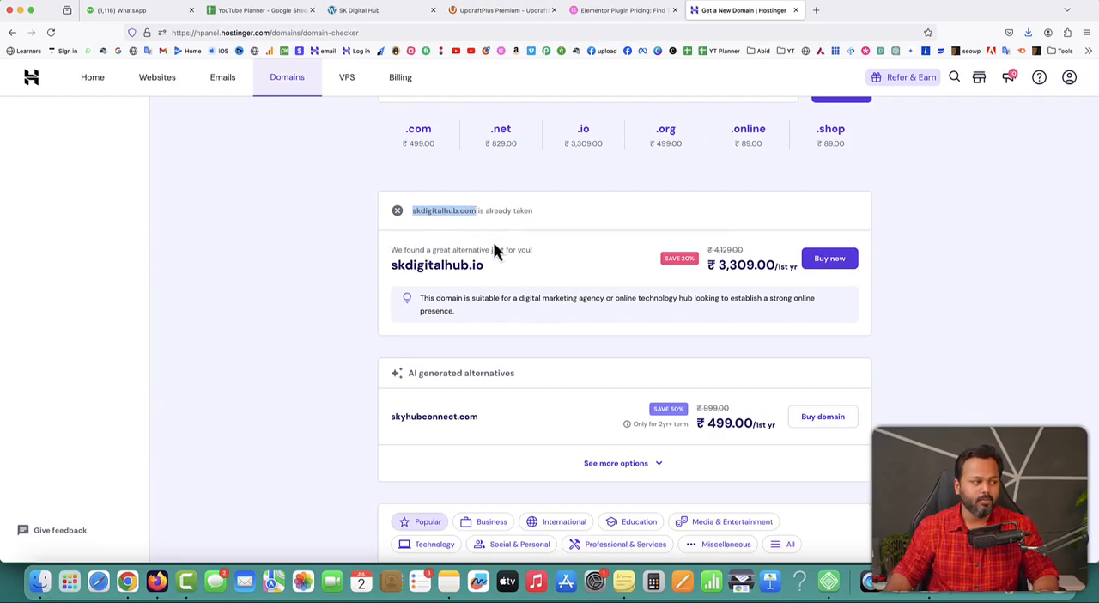
left_click(391, 267)
left_click_drag(392, 267, 481, 265)
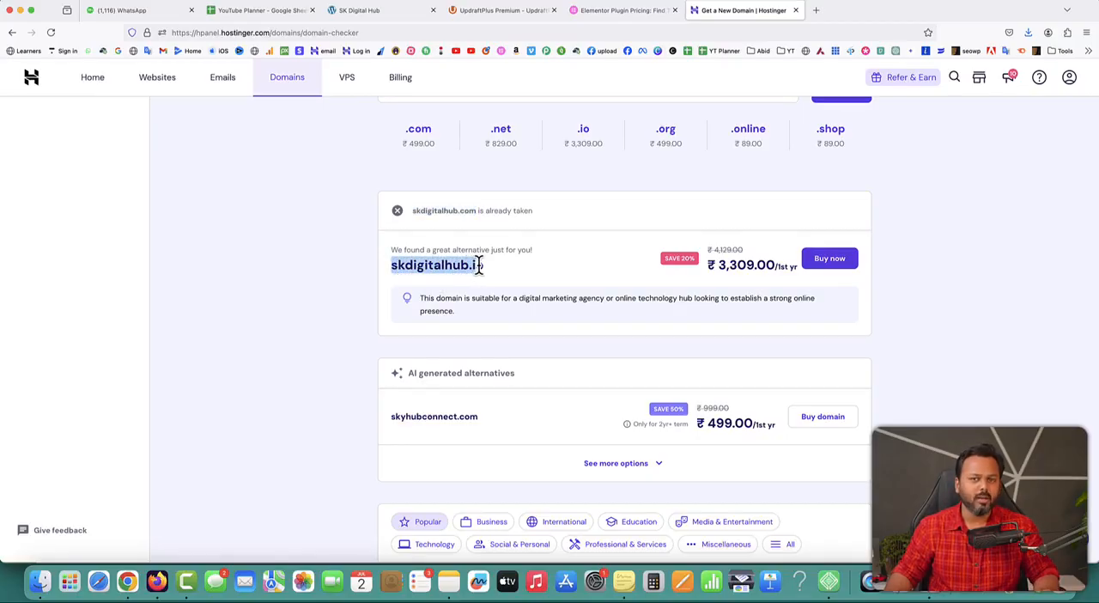
left_click(478, 265)
left_click_drag(457, 211, 474, 210)
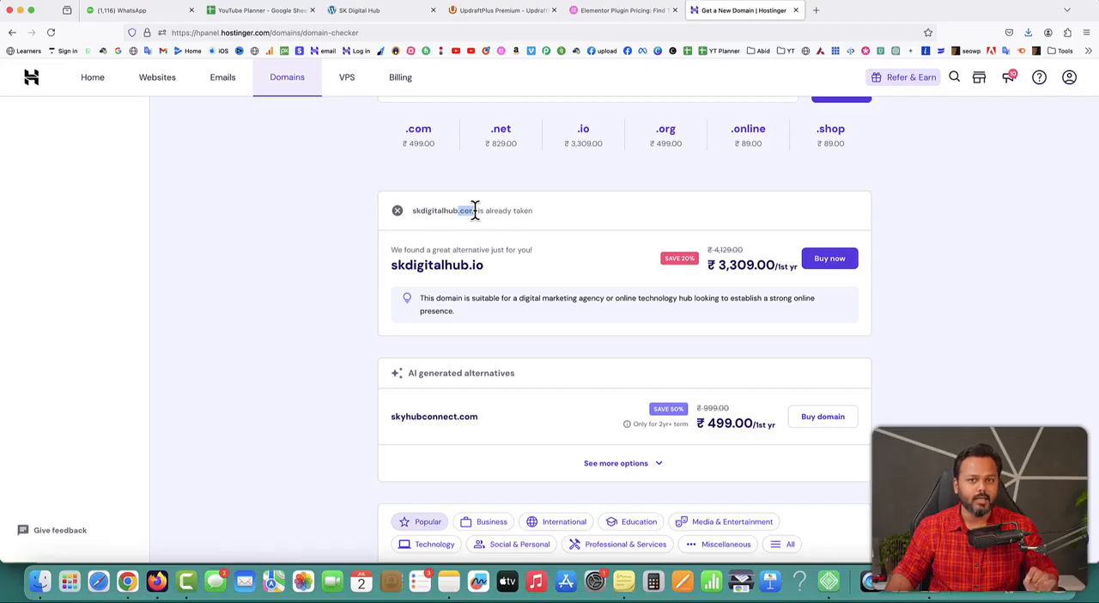
left_click(454, 218)
Replace the domain query with SKdesignhub.com and check its availability
scroll(538, 221, "up", 3)
scroll(537, 230, "up", 1)
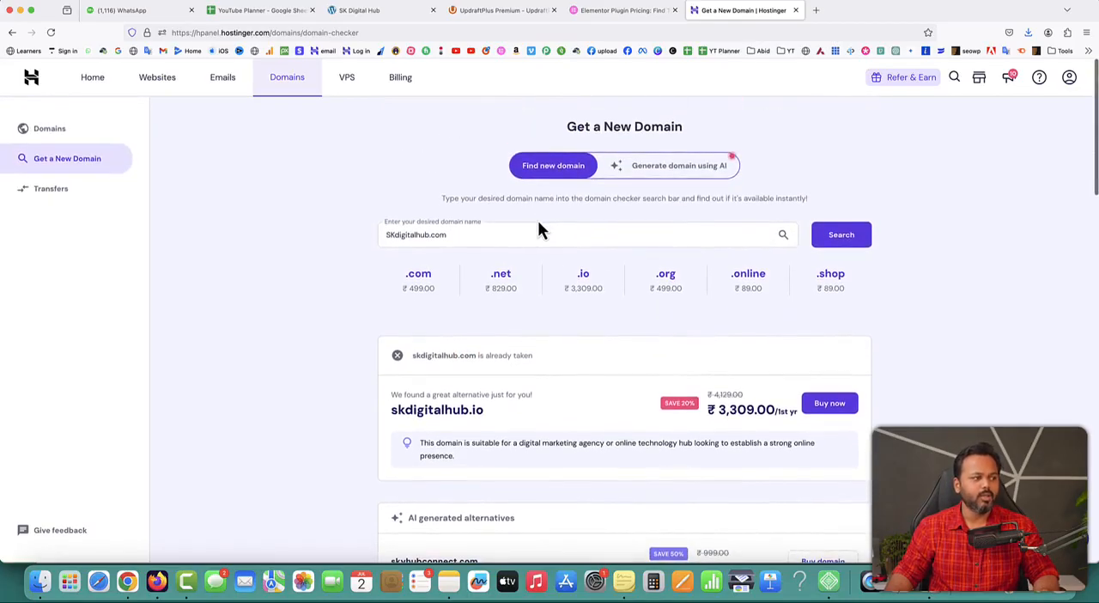
left_click_drag(470, 235, 380, 236)
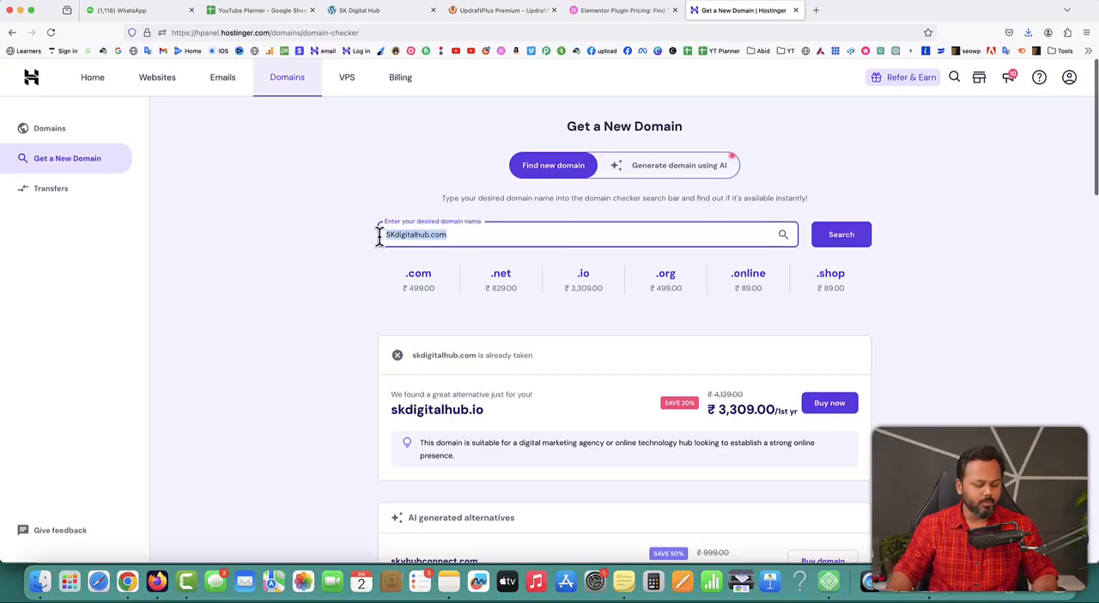
type("SKdesignhub.com")
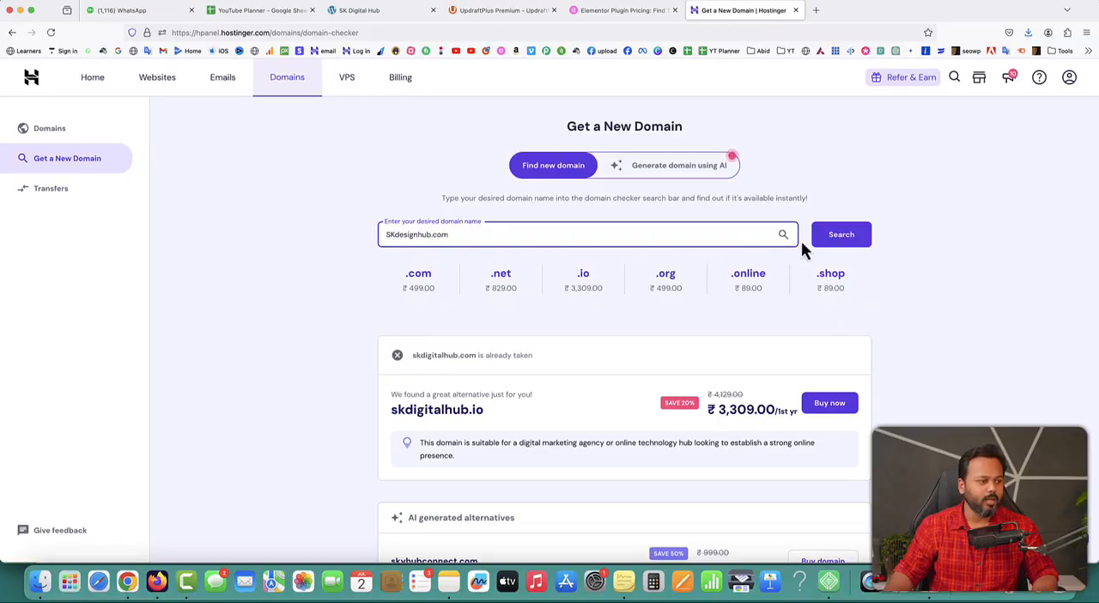
left_click(837, 239)
scroll(838, 240, "down", 3)
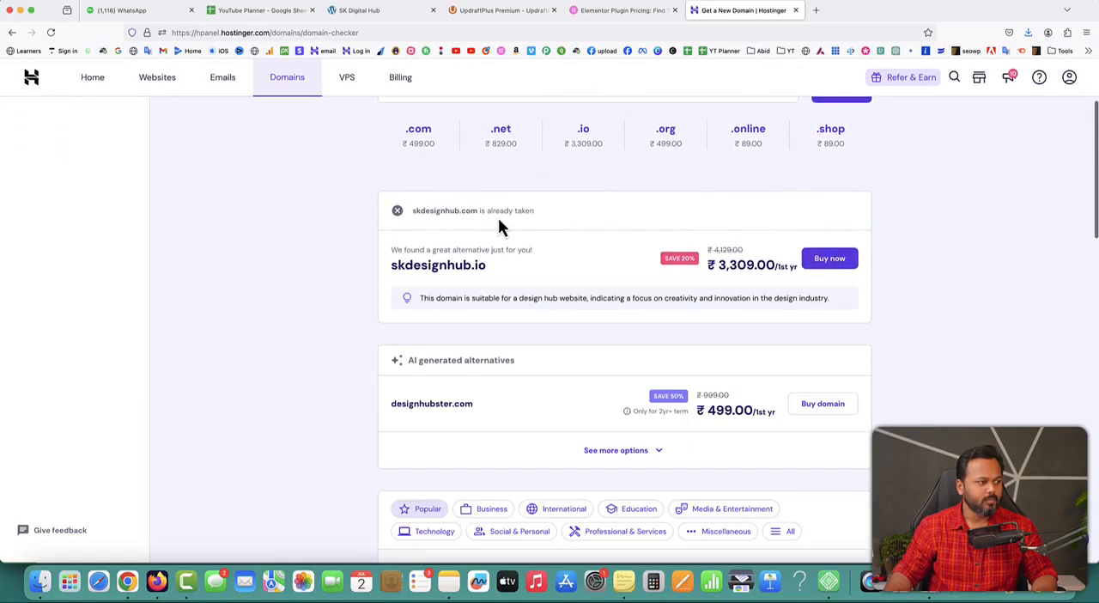
Change the domain query to SKdesigninghub.com and check its availability
scroll(495, 217, "up", 3)
left_click(417, 234)
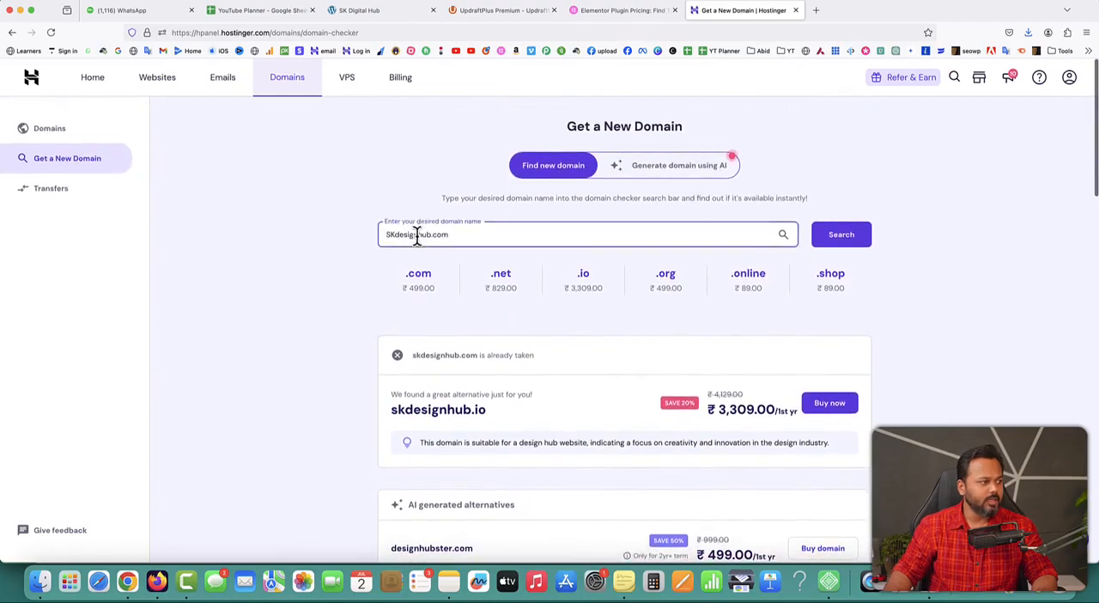
type("ing")
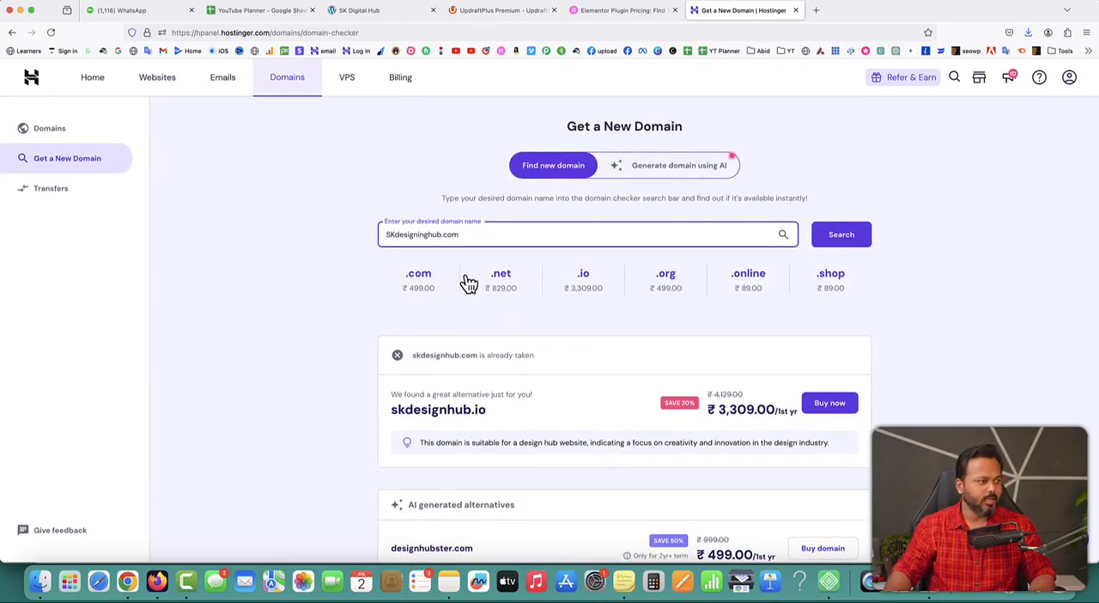
left_click(839, 236)
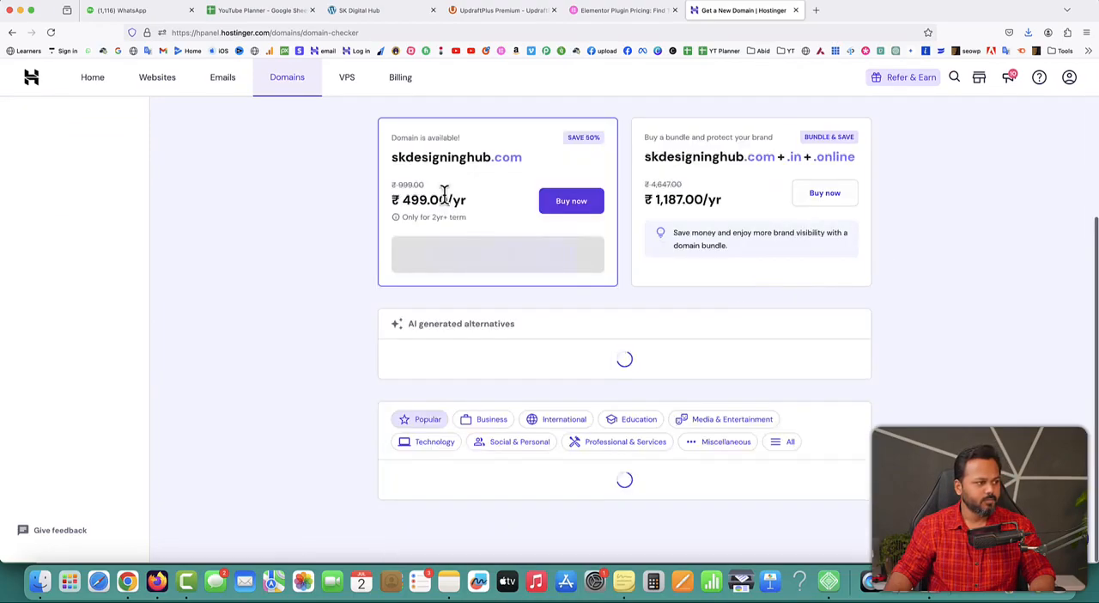
Examine the availability, full name and yearly price of the skdesigninghub.com domain offer
left_click_drag(392, 139, 460, 141)
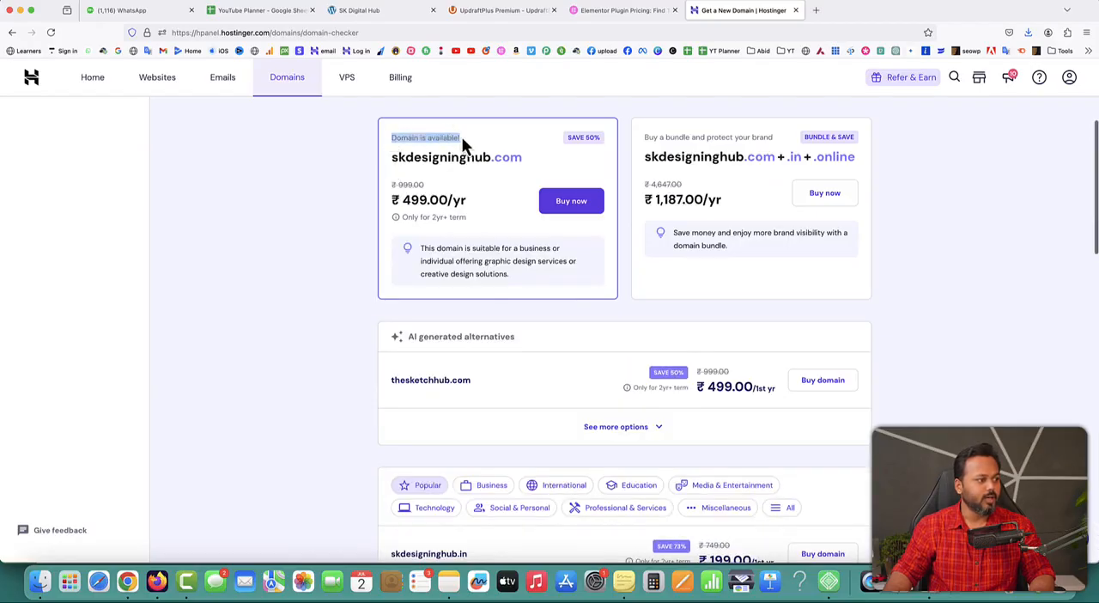
left_click_drag(392, 157, 521, 157)
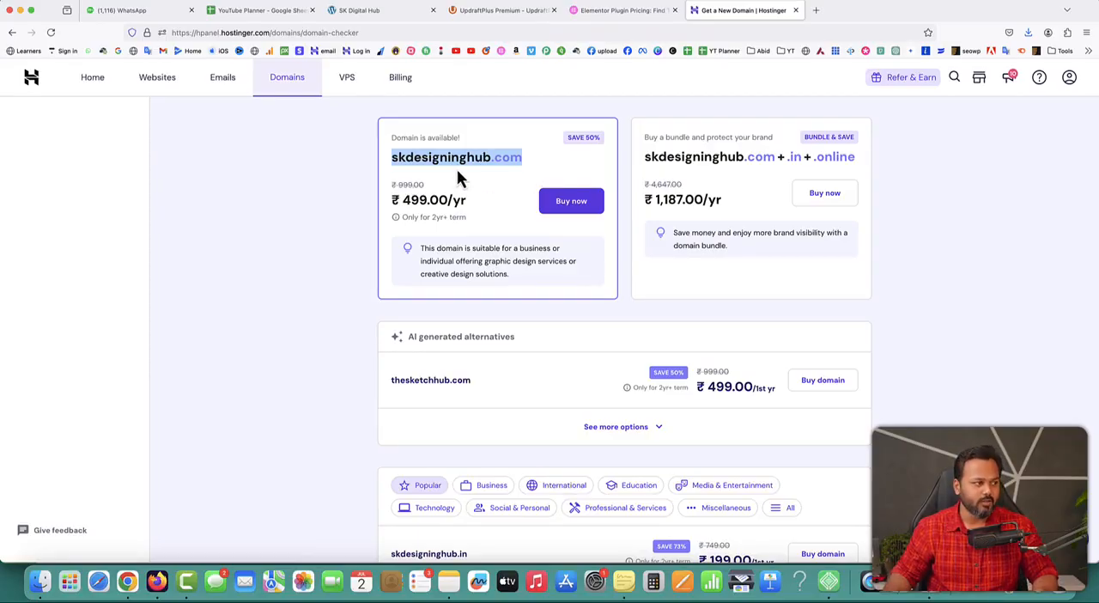
left_click_drag(403, 199, 463, 199)
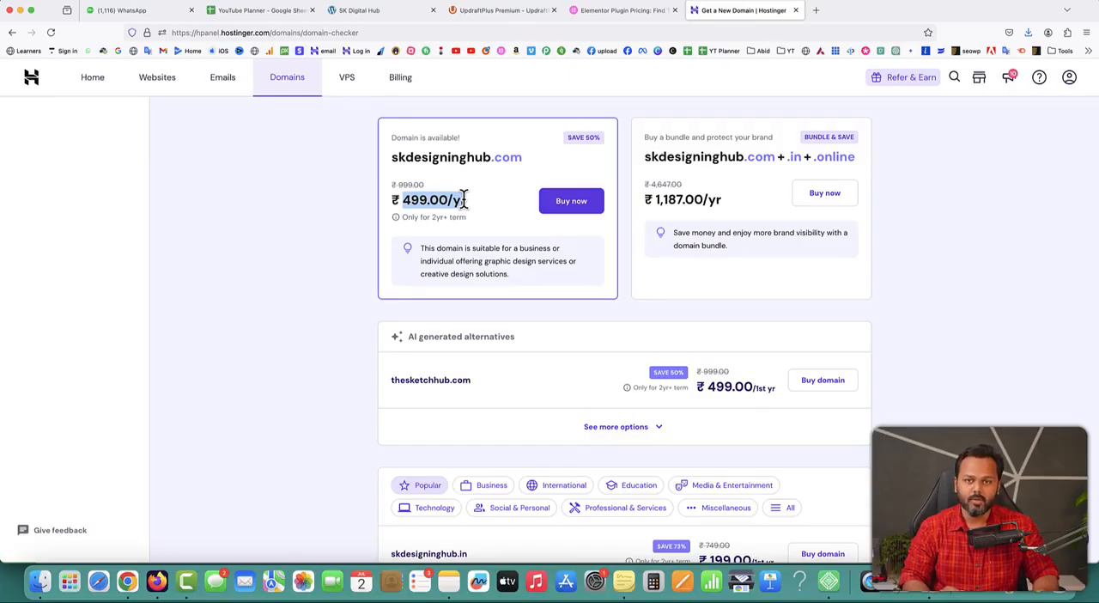
left_click(572, 199)
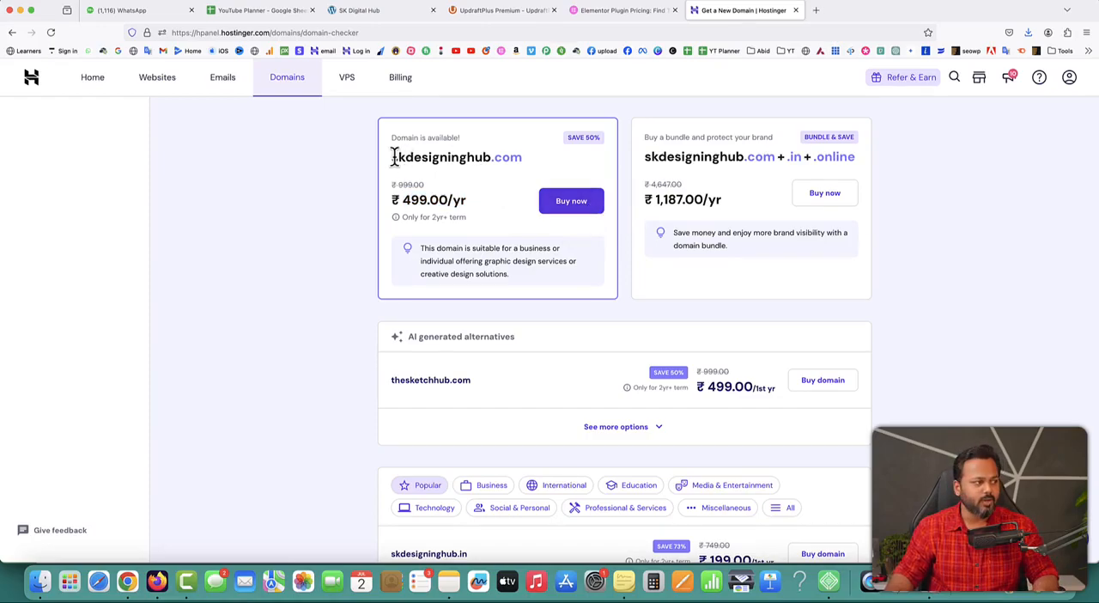
left_click_drag(392, 156, 492, 156)
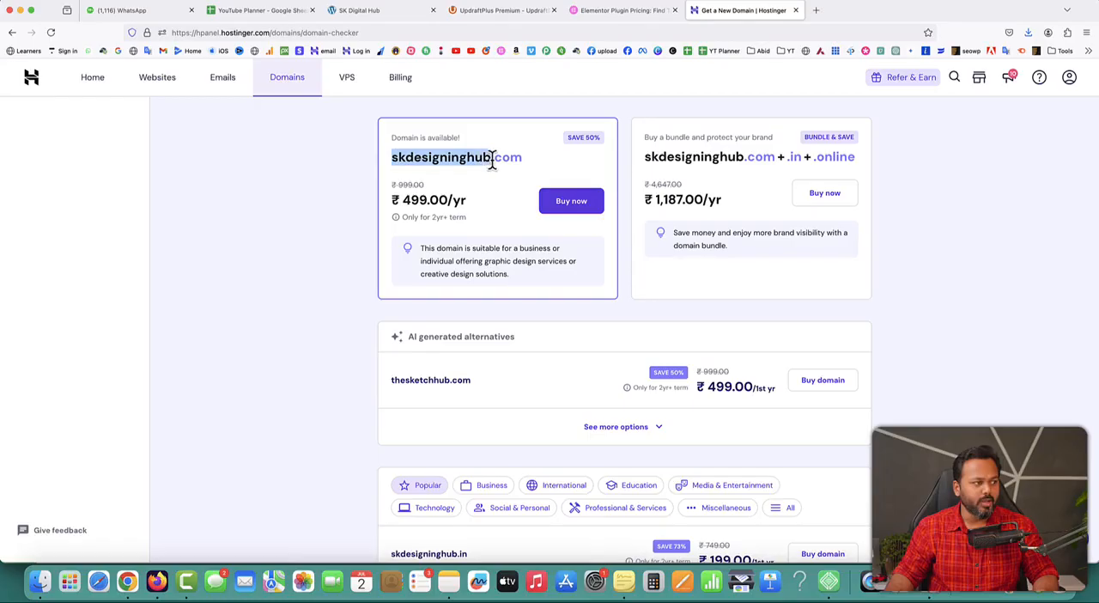
left_click(314, 155)
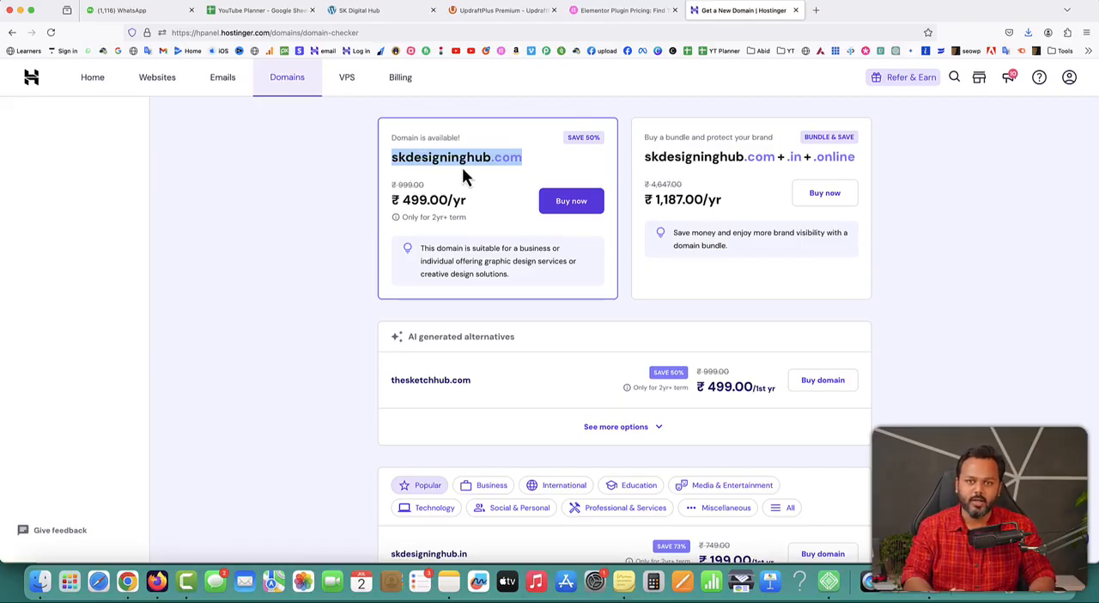
Visit wpsikho.com in a new browser tab to view its page, and close that tab
left_click(815, 10)
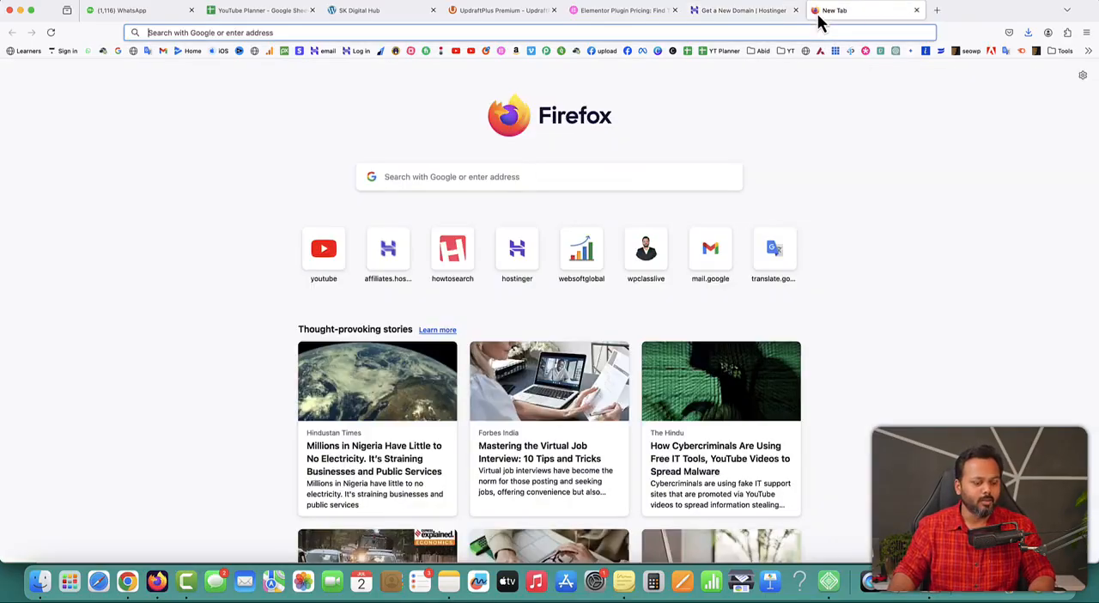
type("wpsikho.com")
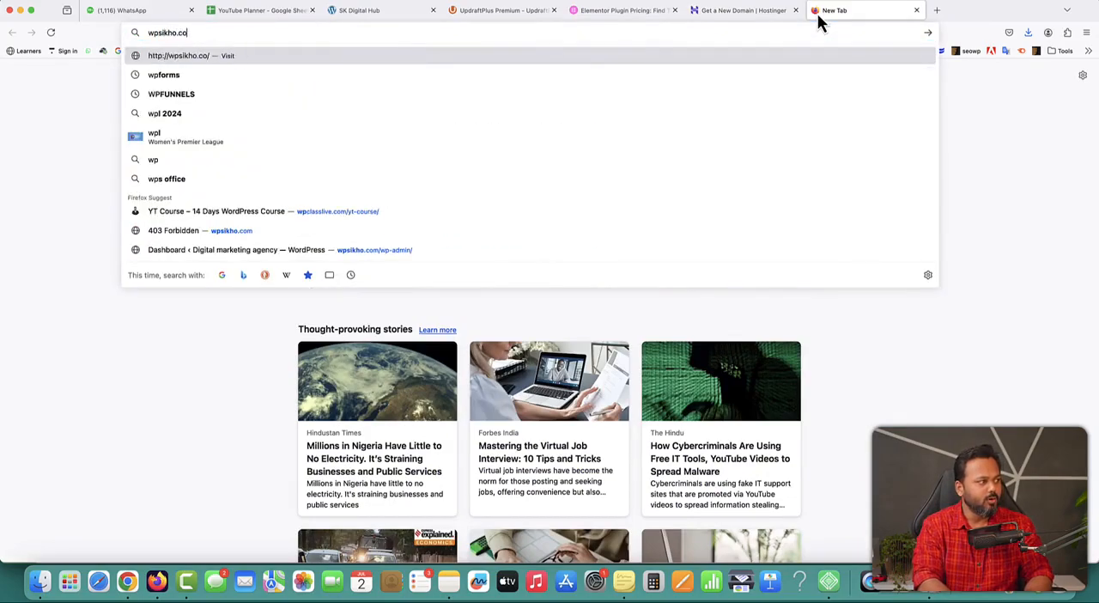
key("Return")
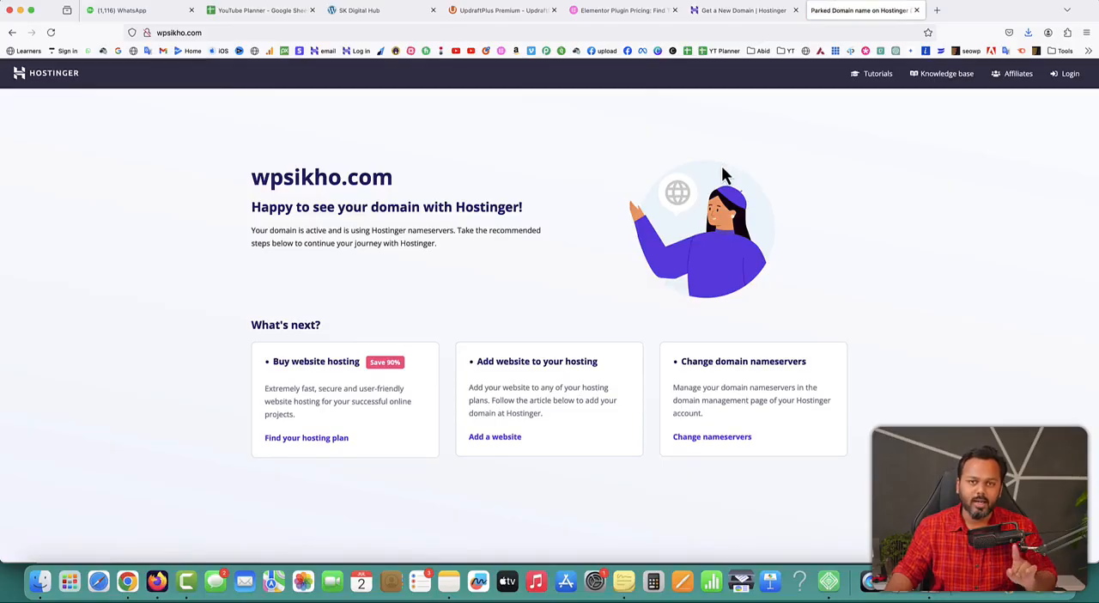
left_click(916, 10)
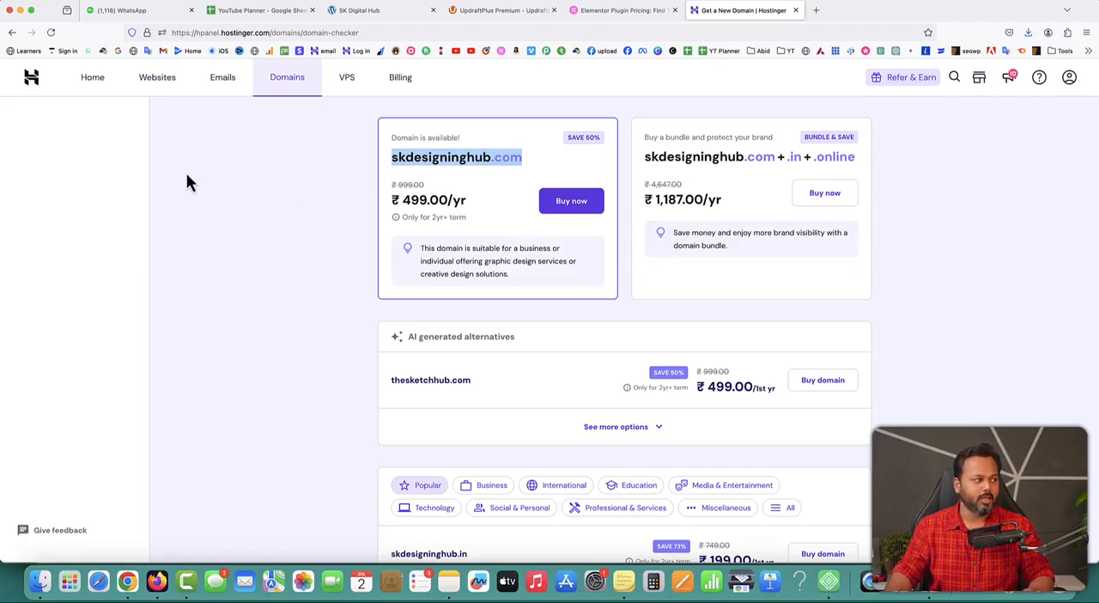
Start adding a new WordPress website from the hosting account's website list
left_click(157, 84)
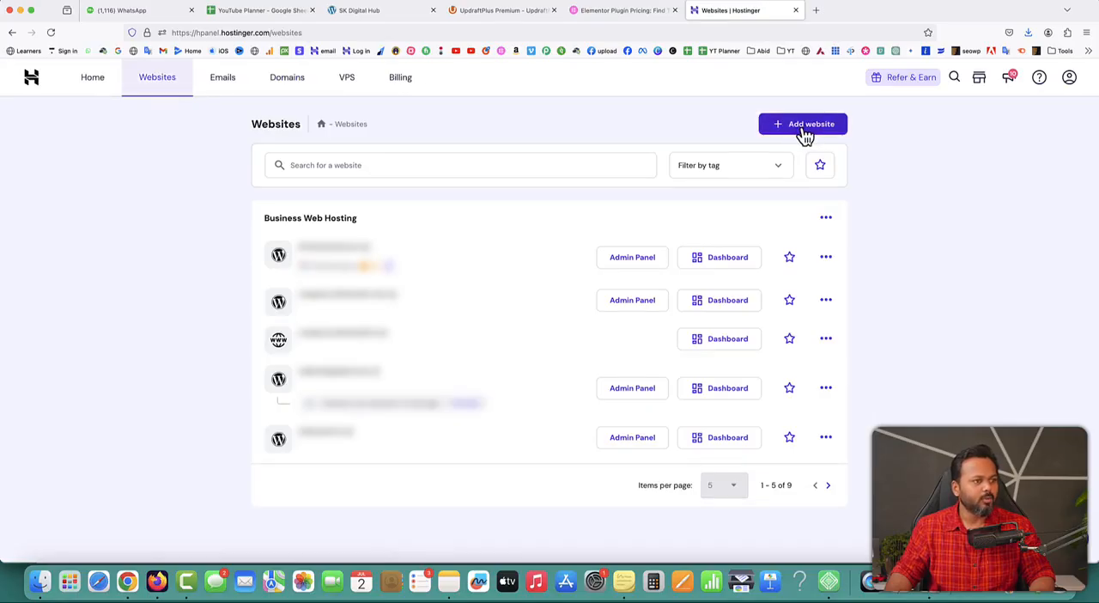
left_click(805, 130)
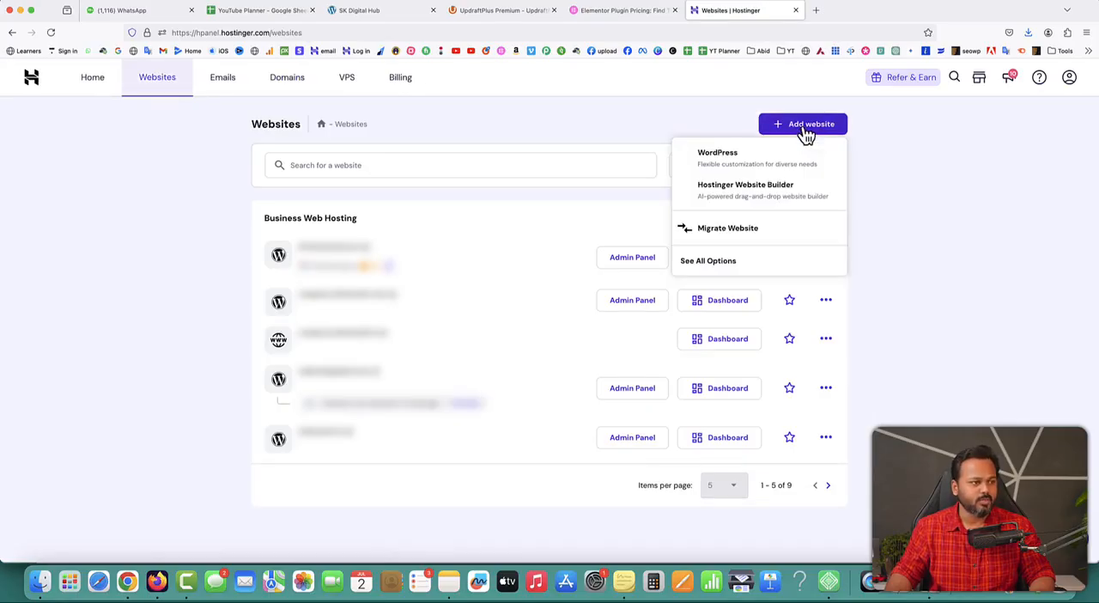
left_click(717, 154)
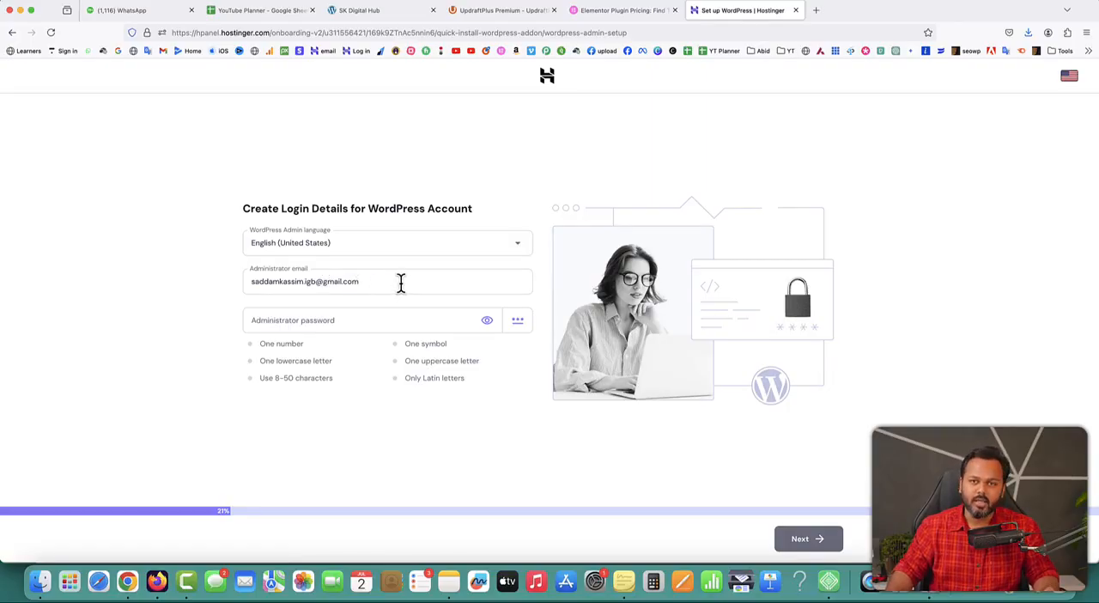
Enter the administrator password for the new WordPress account and choose to create a blank site
left_click(352, 318)
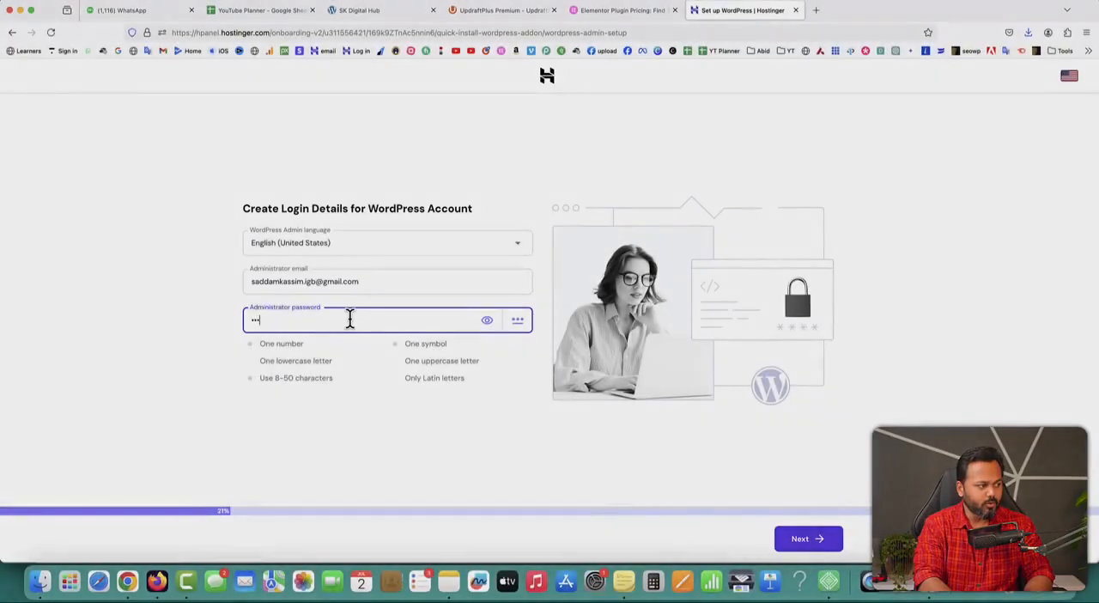
type("••••••")
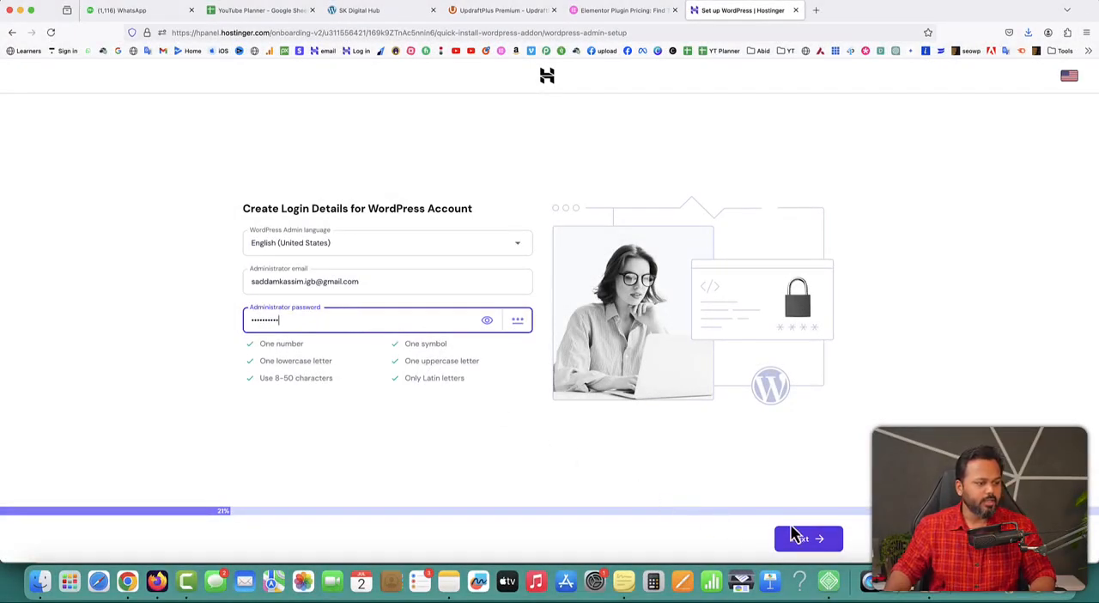
left_click(794, 536)
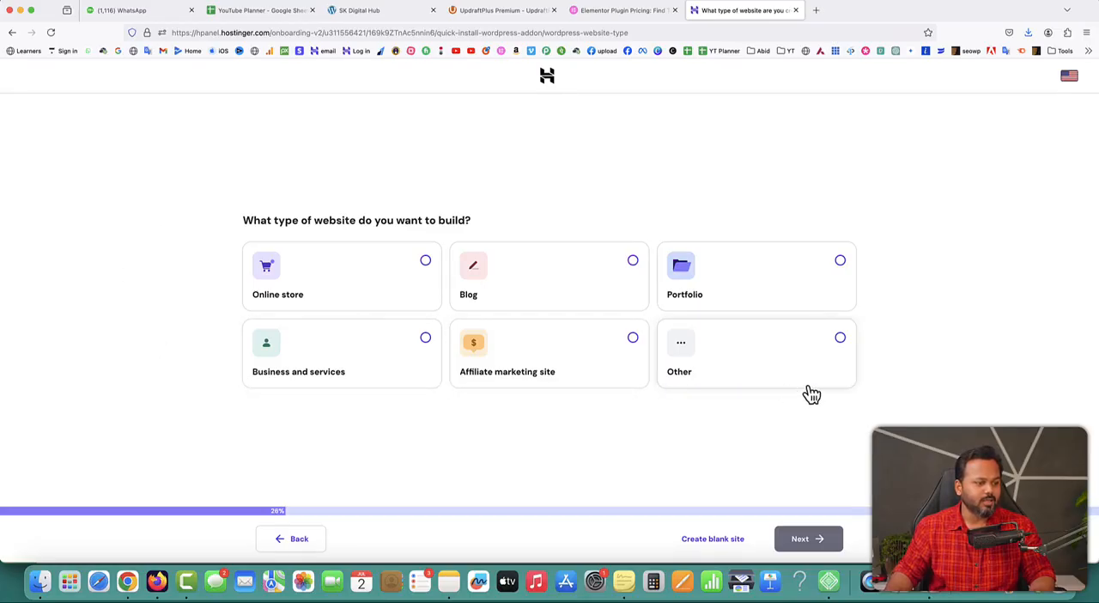
left_click(717, 541)
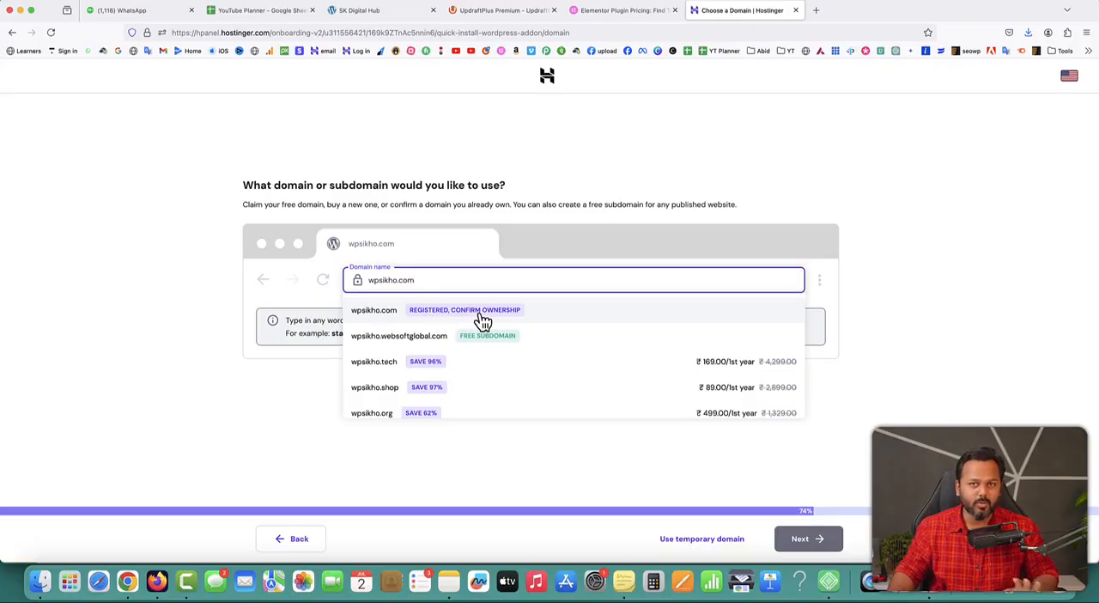
Assign the registered domain wpsikho.com to the new site and confirm its ownership to start the WordPress installation
left_click(412, 313)
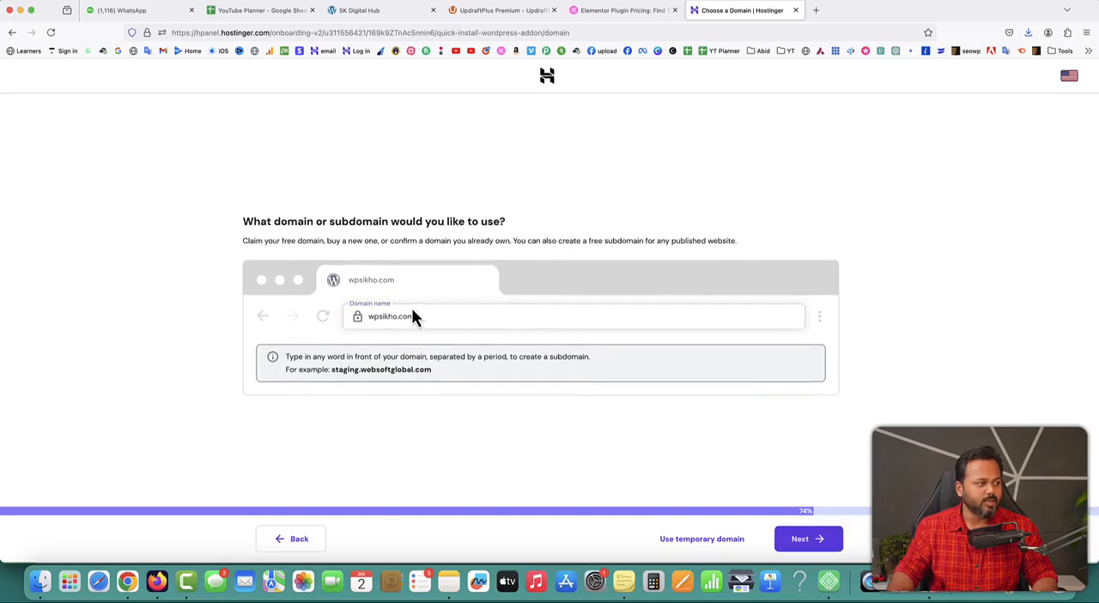
left_click(815, 546)
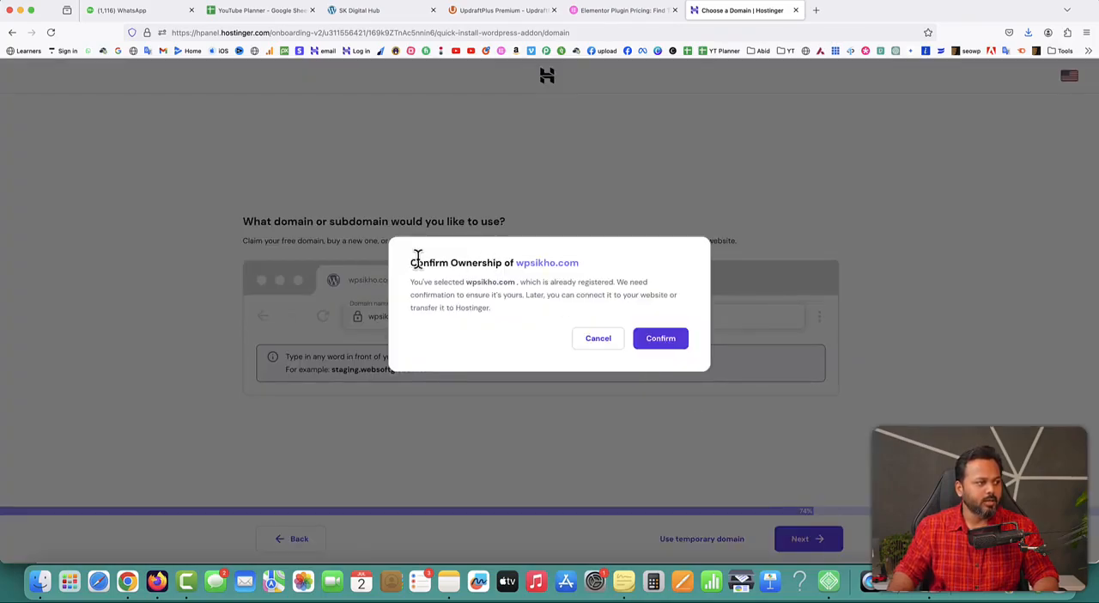
left_click(661, 339)
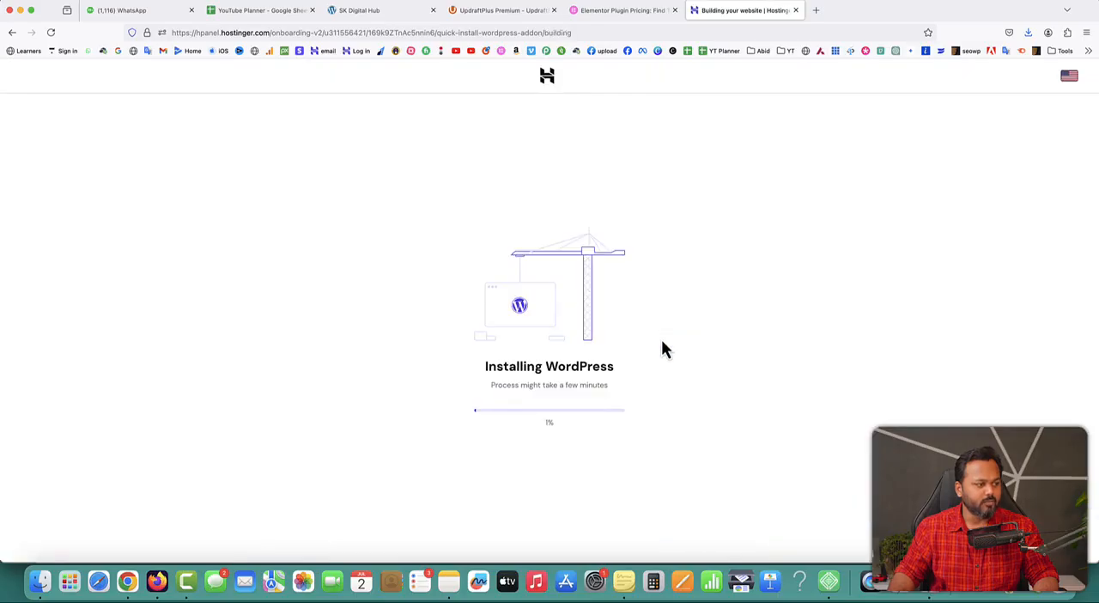
left_click_drag(484, 369, 608, 368)
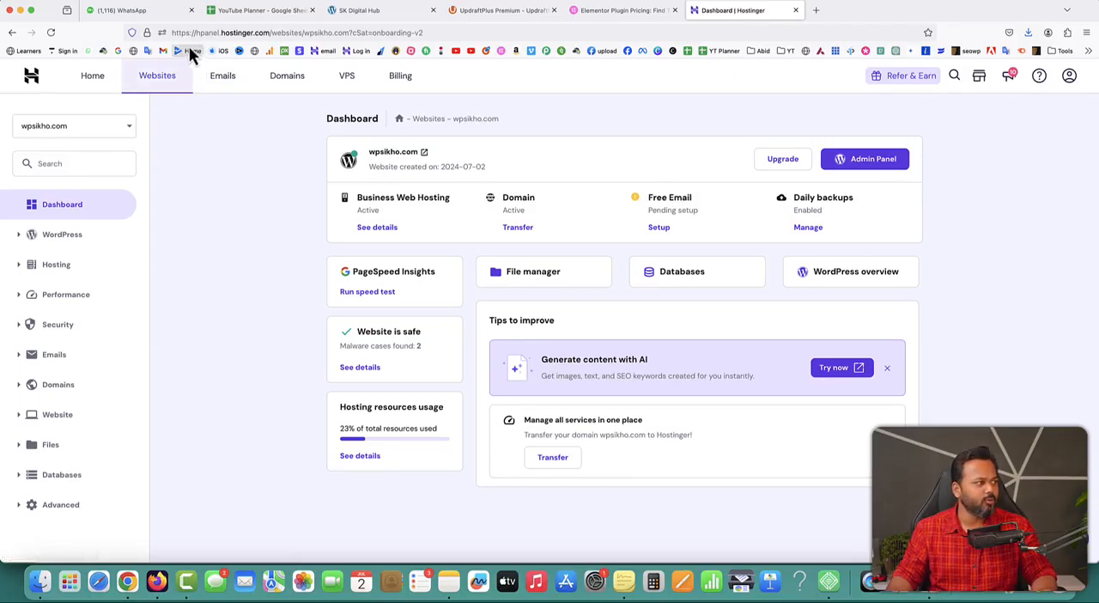
Search the wpsikho.com site settings for ssl and check the domain's SSL certificate status
left_click(147, 33)
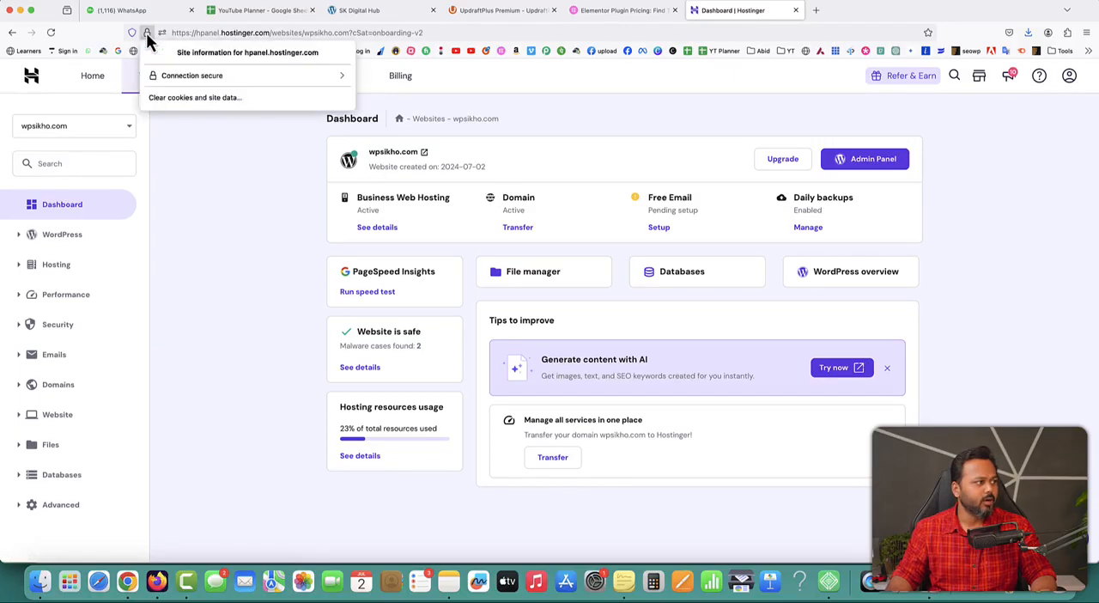
left_click(252, 172)
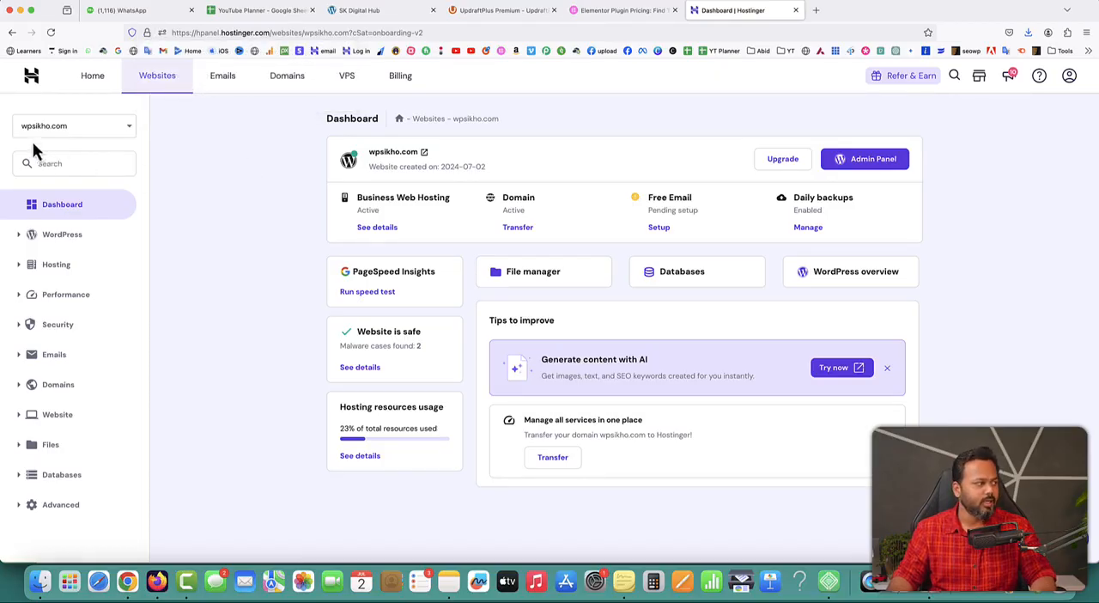
left_click(58, 164)
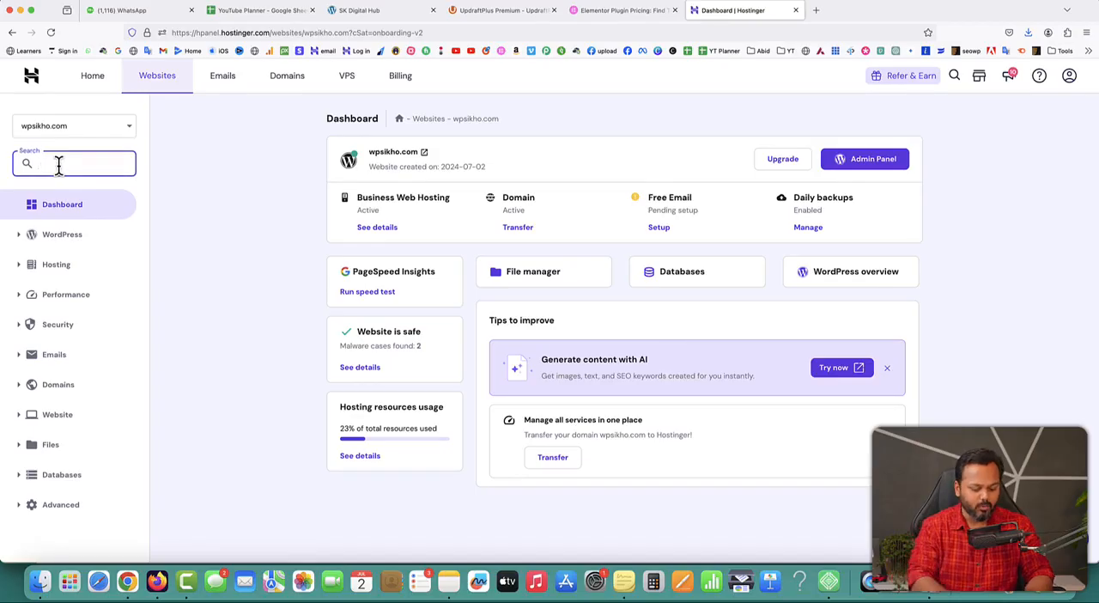
type("ssl")
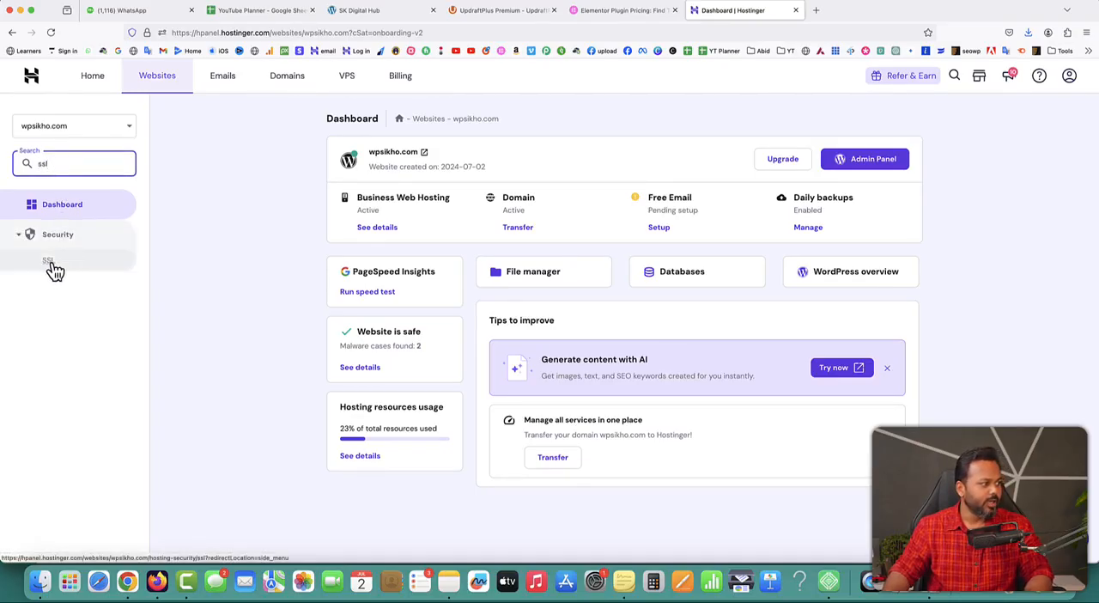
left_click(51, 262)
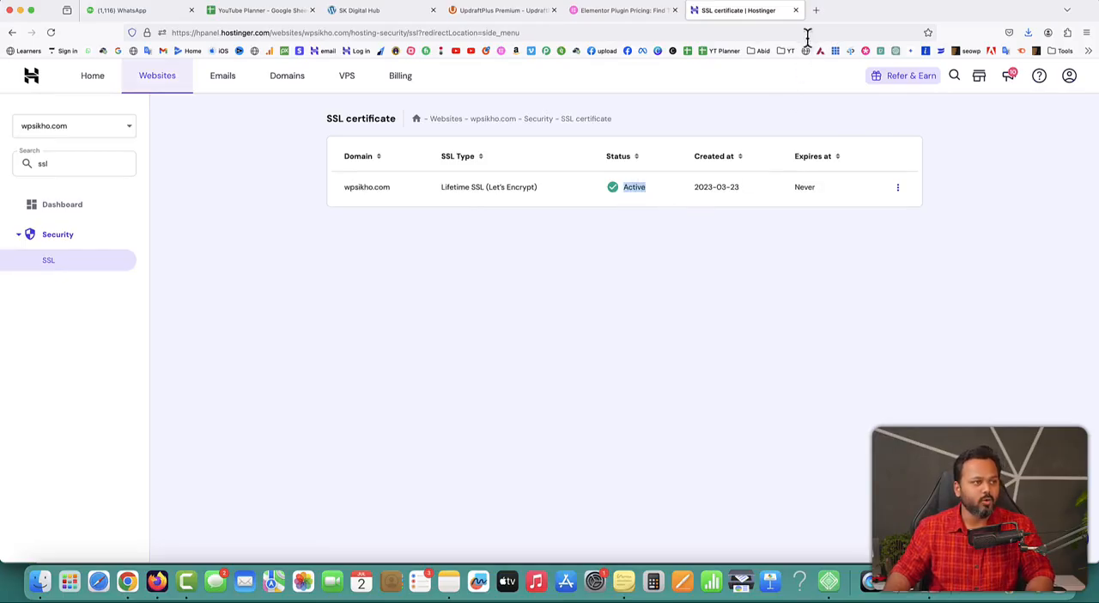
Visit wpsikho.com in a new browser tab, look through the new site's home page, and close that tab
left_click(815, 10)
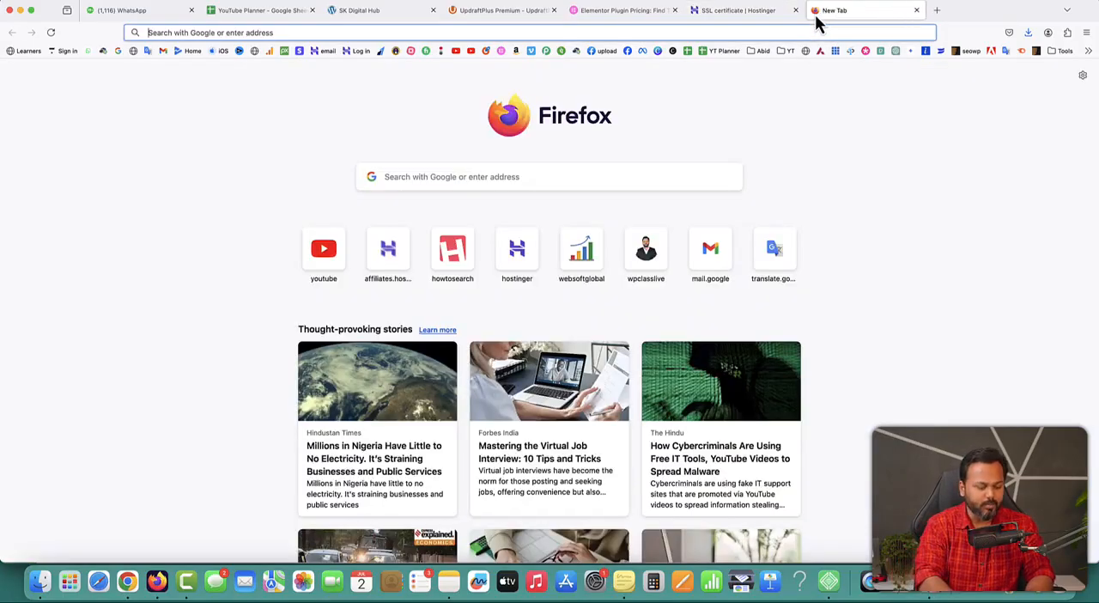
type("wpsikho.com")
key("Right")
key("Return")
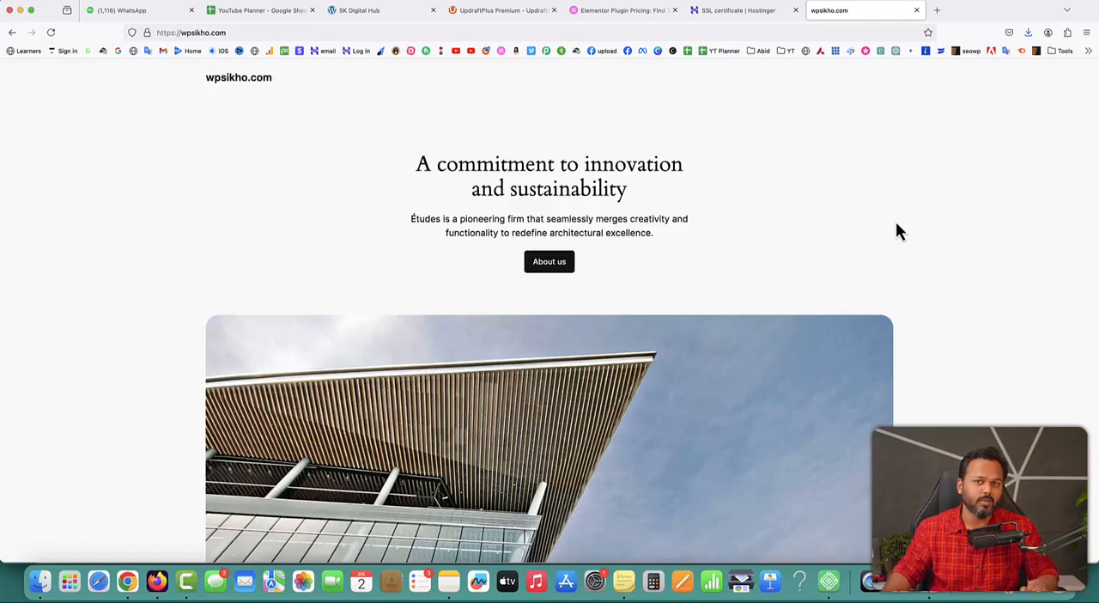
scroll(896, 223, "down", 1)
scroll(837, 366, "down", 5)
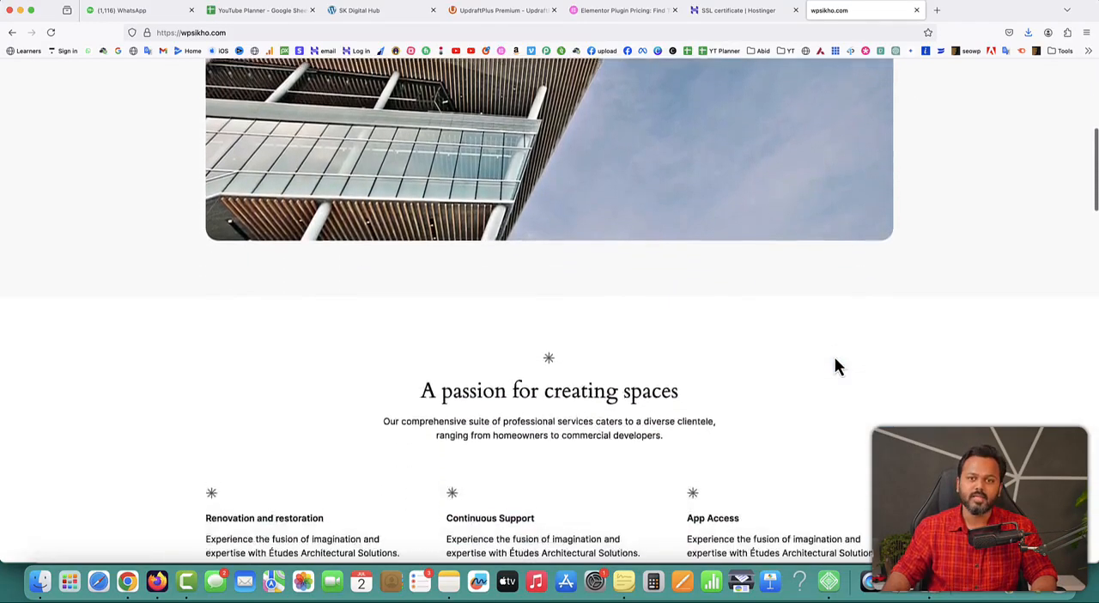
scroll(837, 367, "up", 3)
scroll(834, 358, "up", 3)
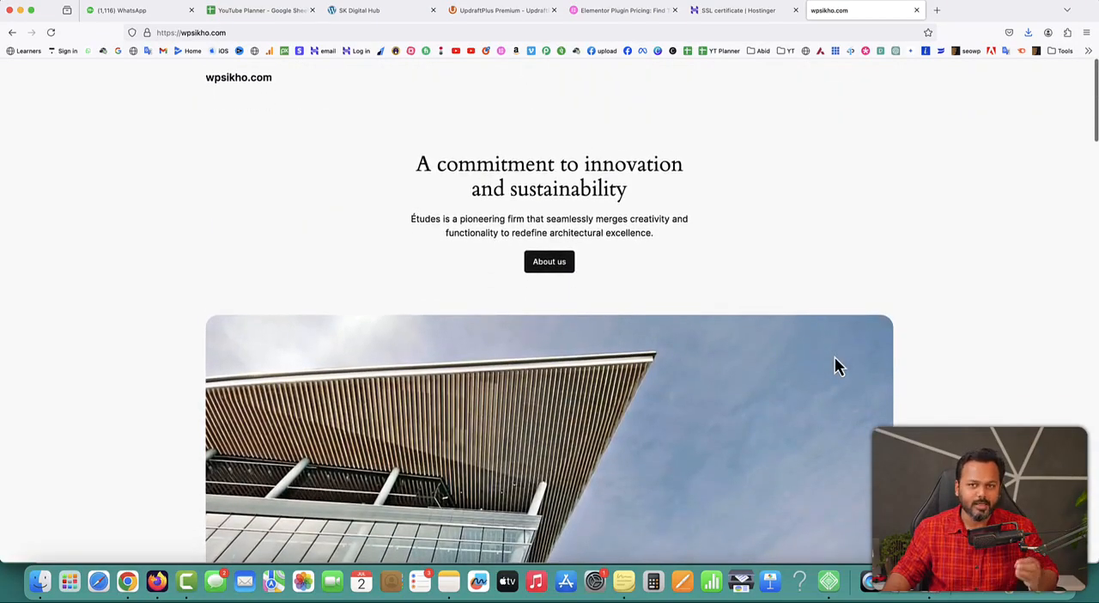
left_click(916, 11)
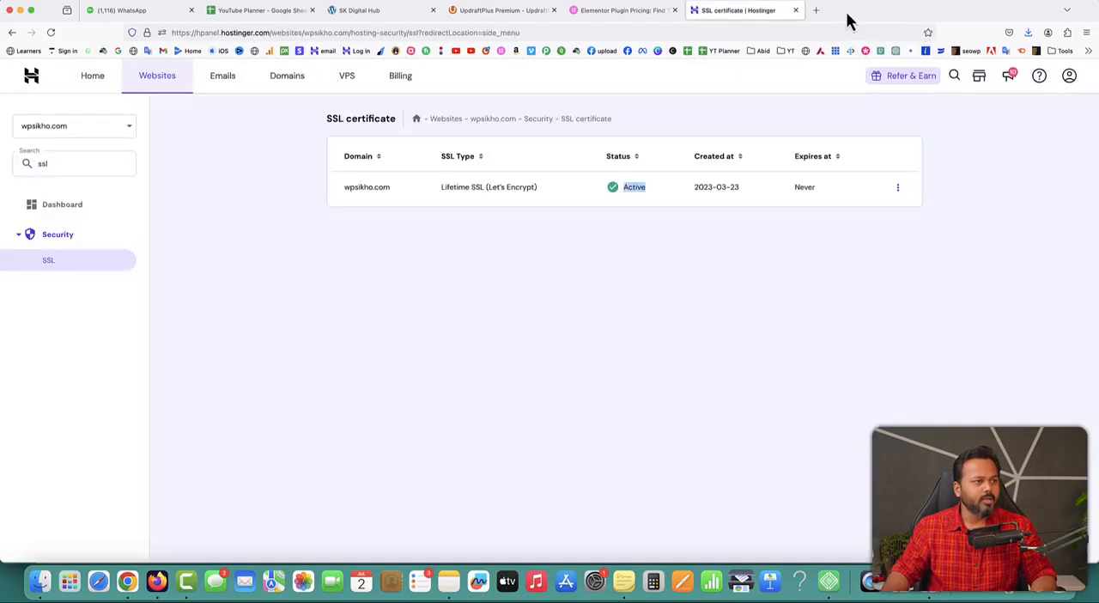
Close the Hostinger, Elementor pricing and UpdraftPlus Premium tabs to return to the local SK Digital Hub site
left_click(796, 10)
left_click(674, 11)
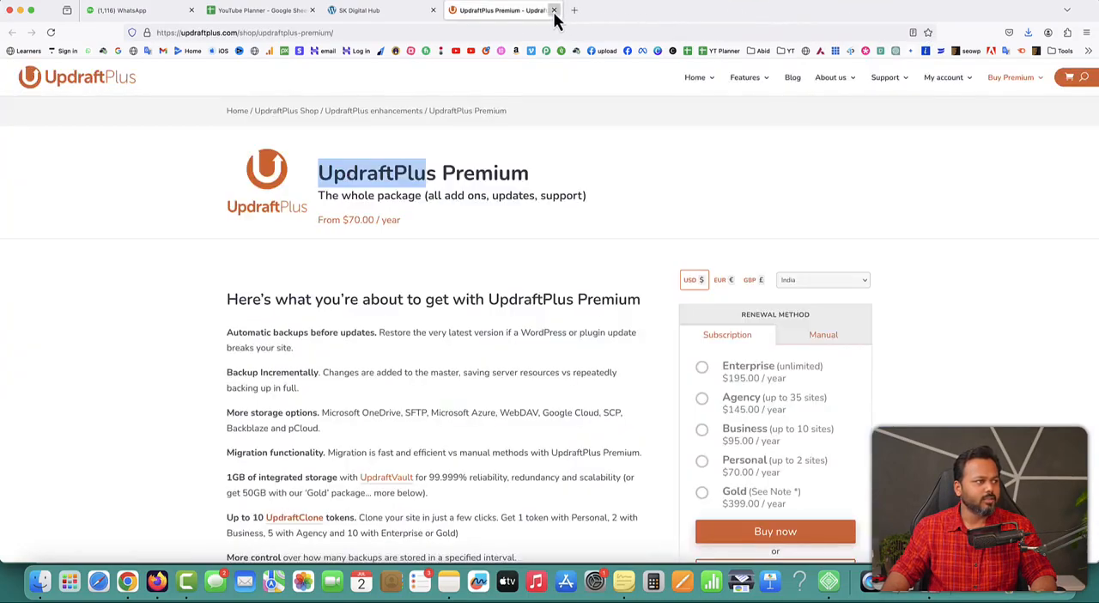
left_click(553, 11)
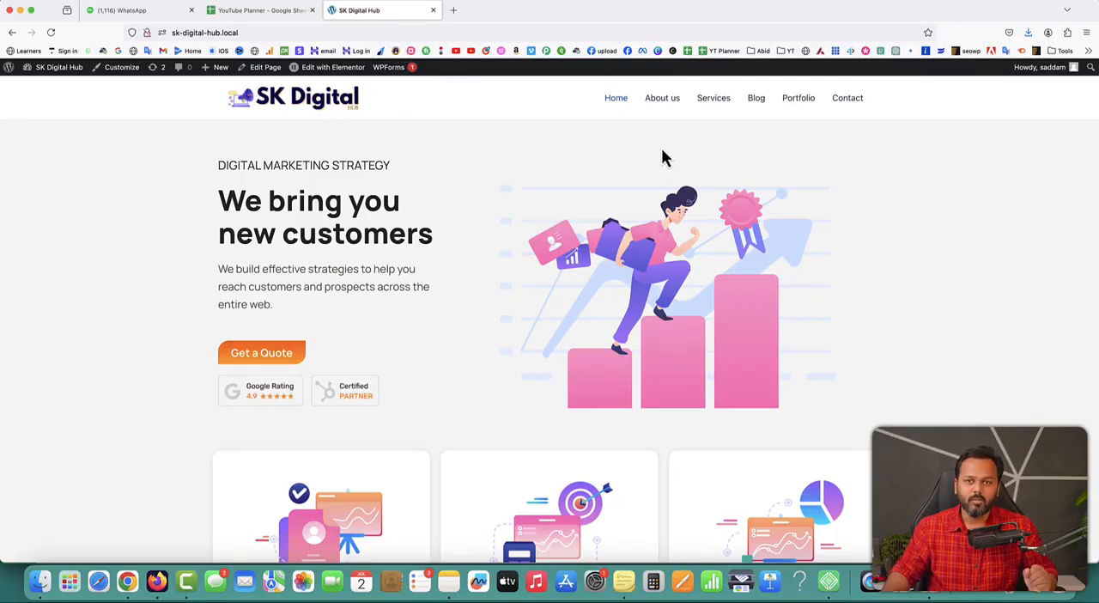
Install the UpdraftPlus plugin on the SK Digital Hub site from updraftplus.2.24.2.26.zip in the Giveaway folder and activate it
mouse_move(51, 69)
left_click(53, 88)
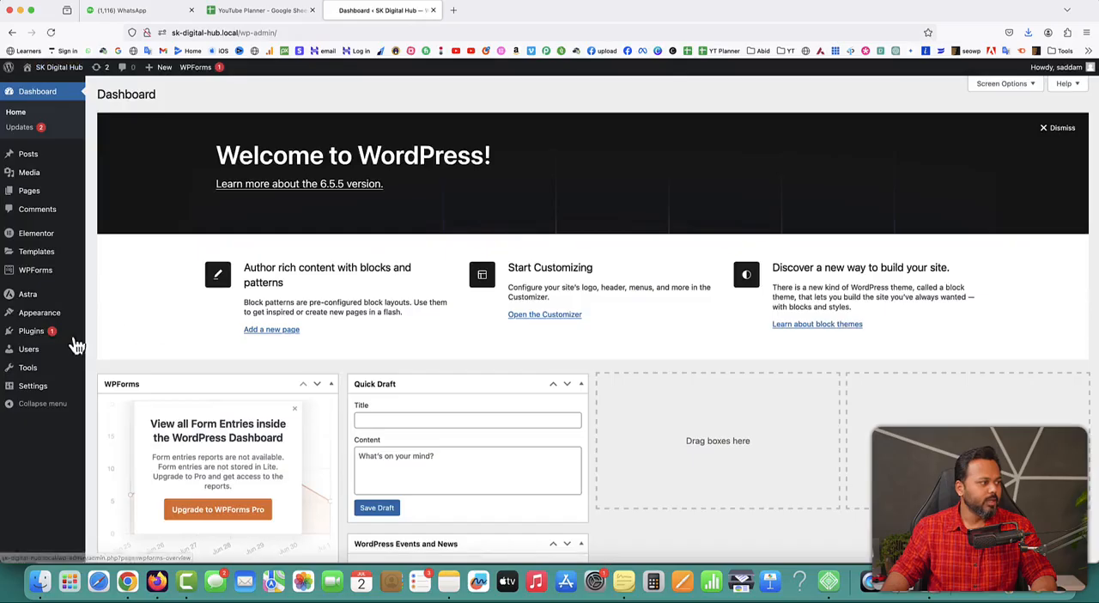
mouse_move(55, 338)
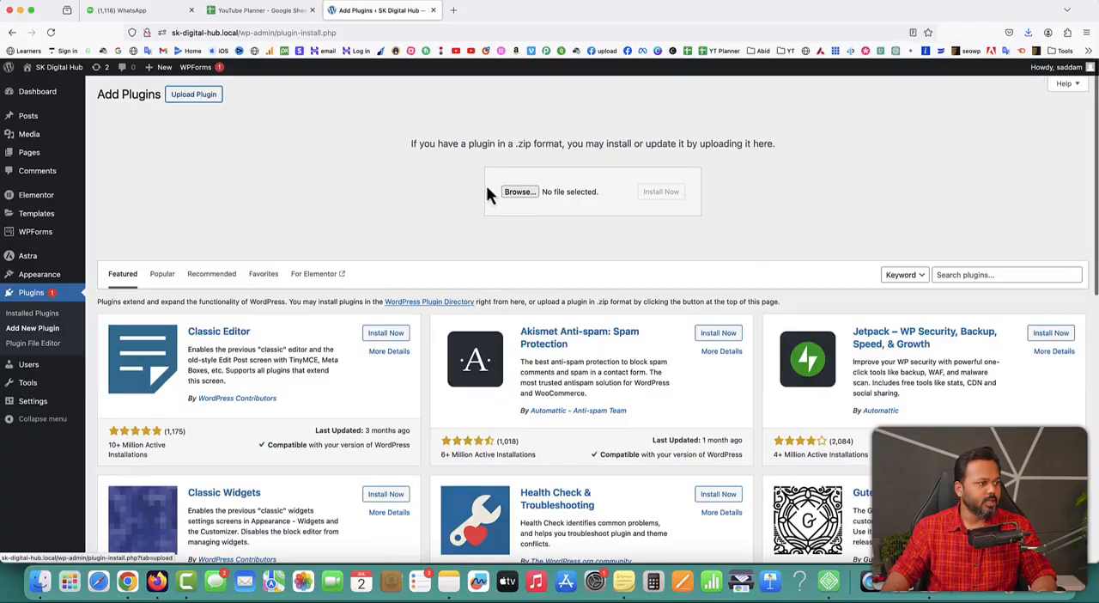
left_click(519, 192)
double_click(814, 91)
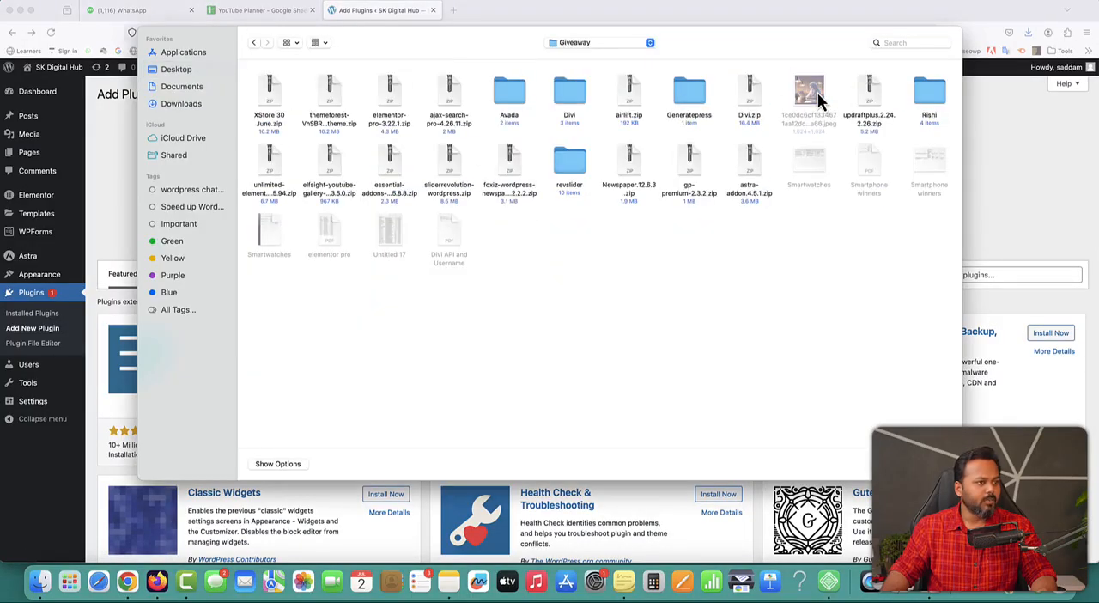
left_click(869, 101)
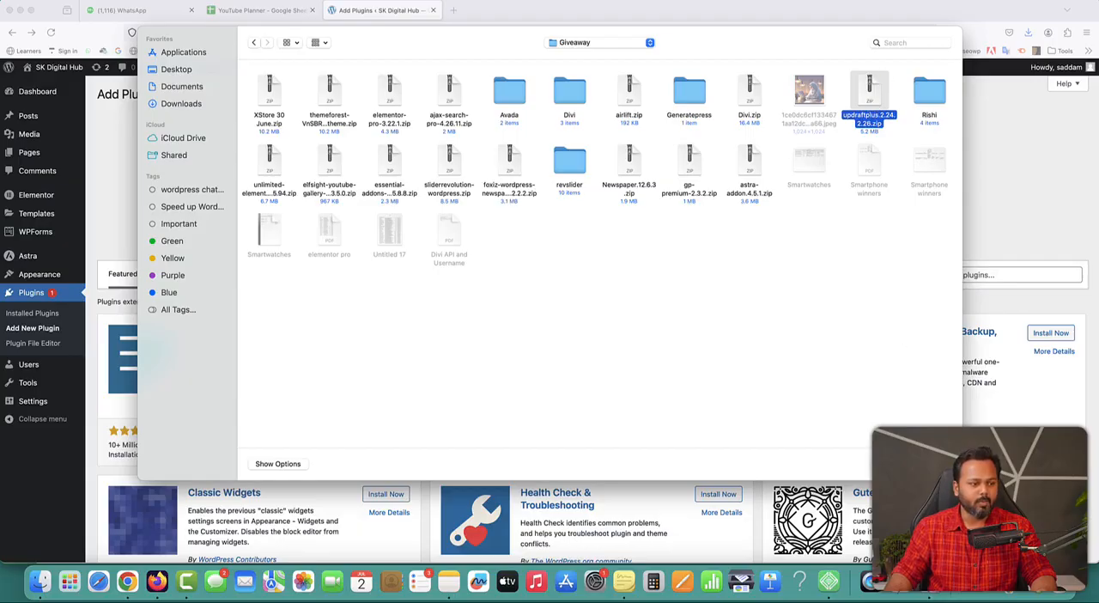
double_click(869, 90)
left_click(660, 192)
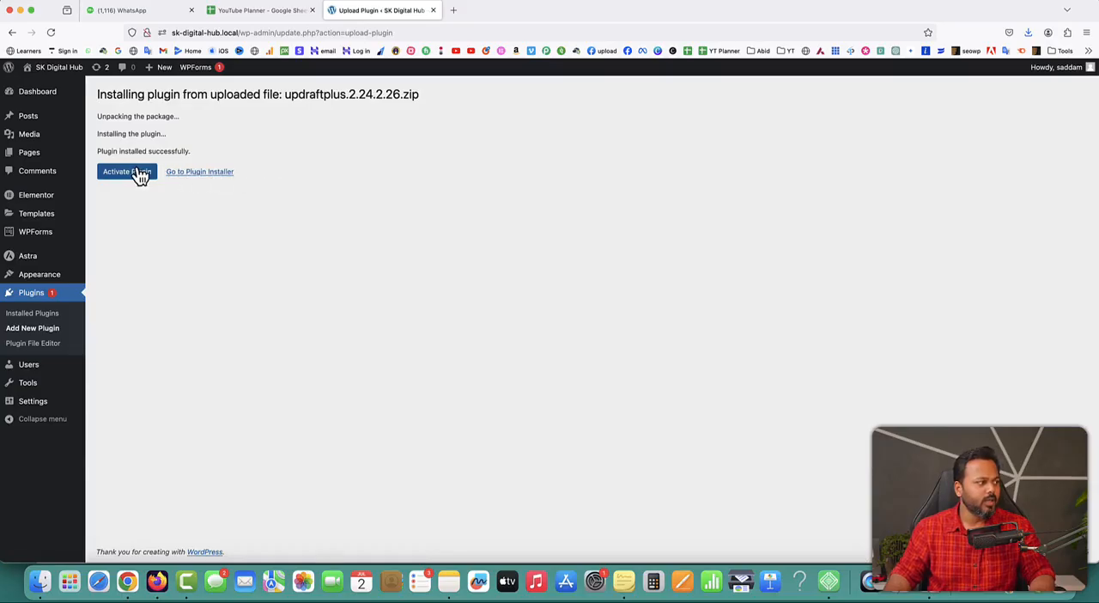
left_click(139, 172)
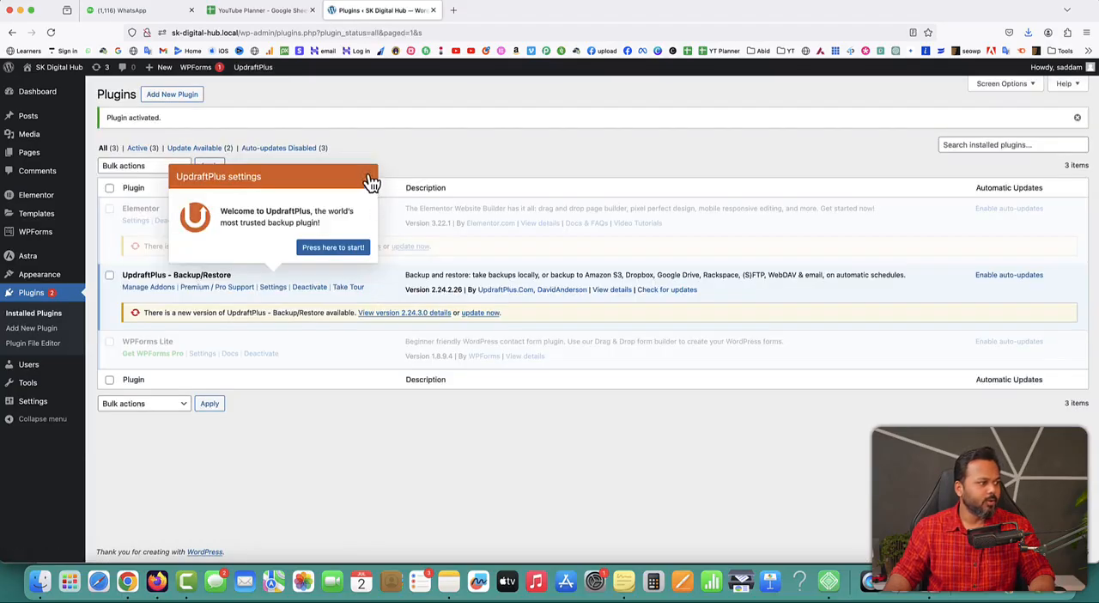
left_click(371, 183)
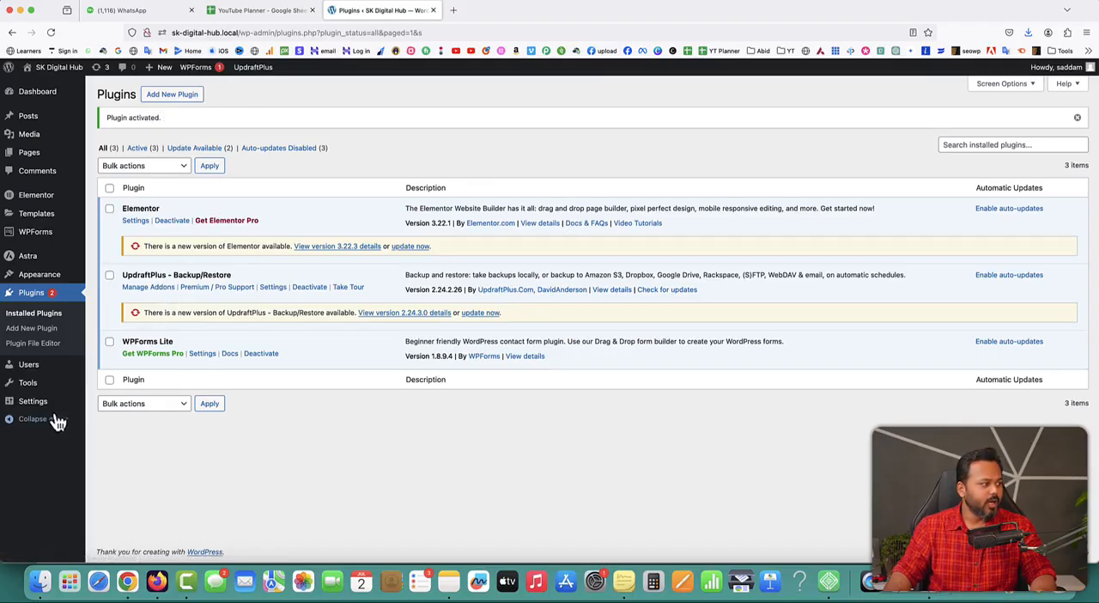
Create an UpdraftPlus backup of the site's database and files that can only be deleted manually
mouse_move(39, 410)
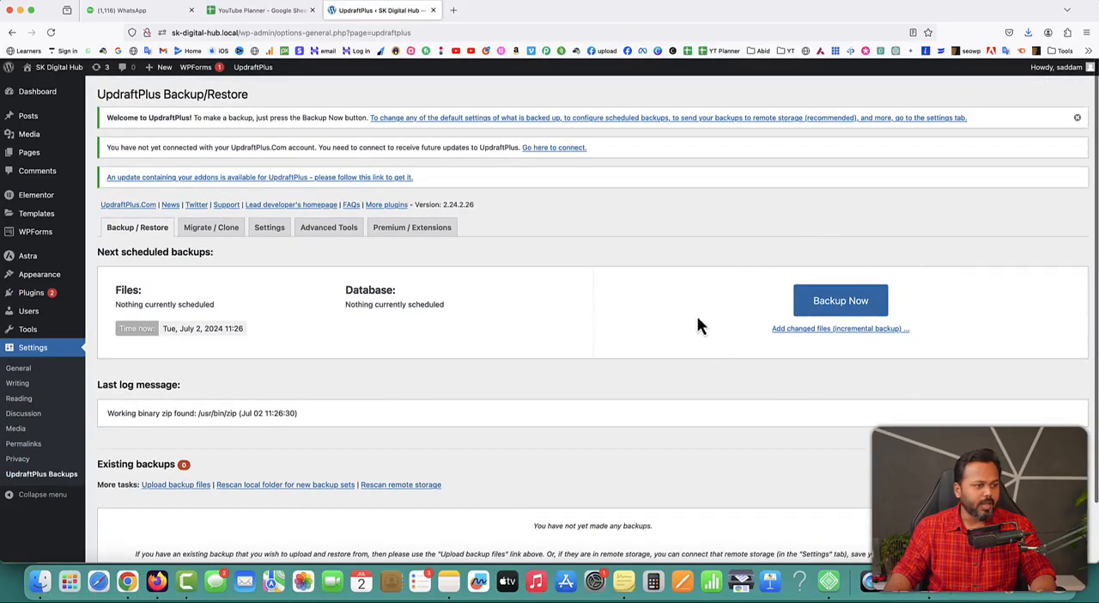
left_click(842, 300)
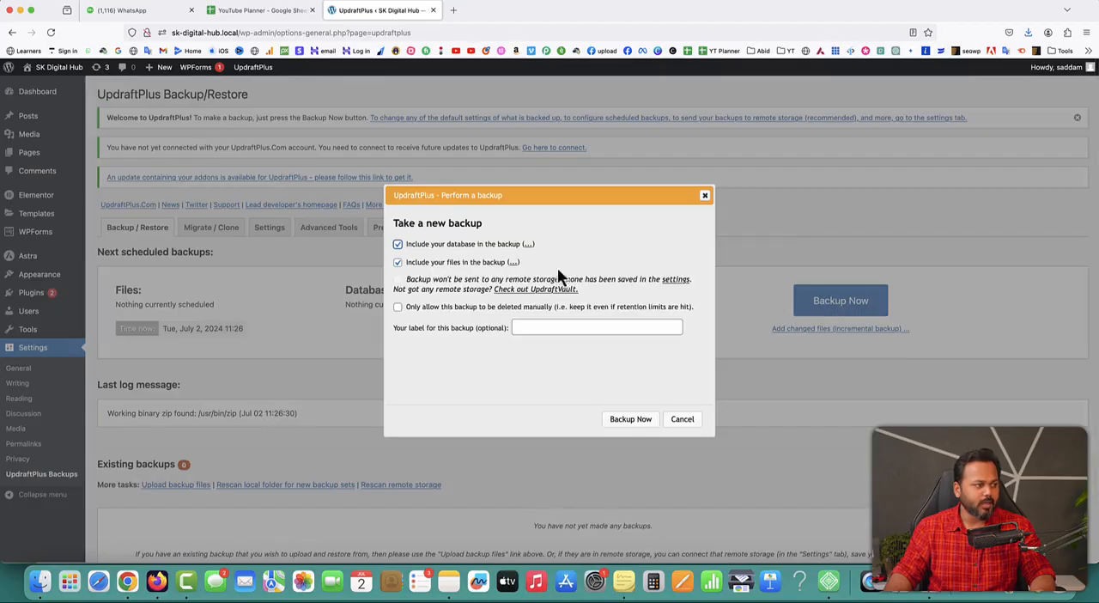
left_click(397, 306)
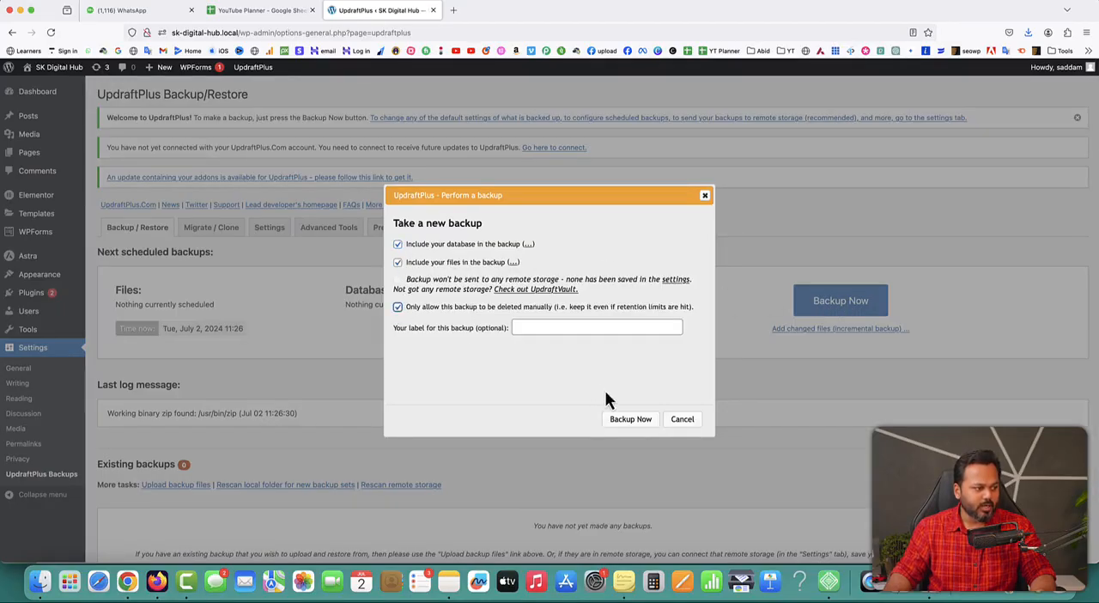
left_click(642, 421)
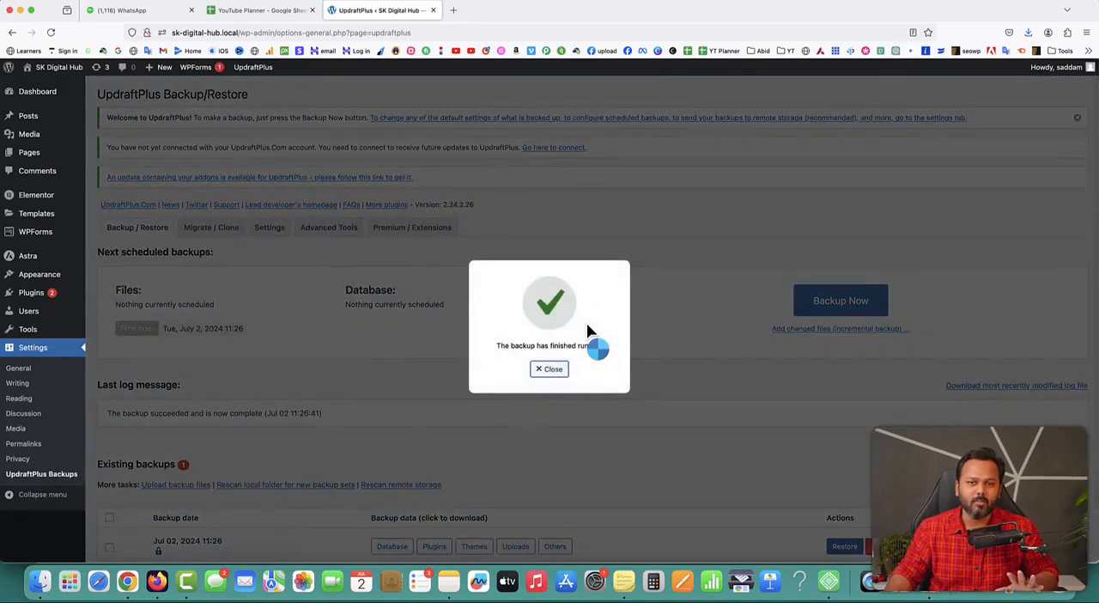
left_click(550, 369)
scroll(578, 375, "down", 2)
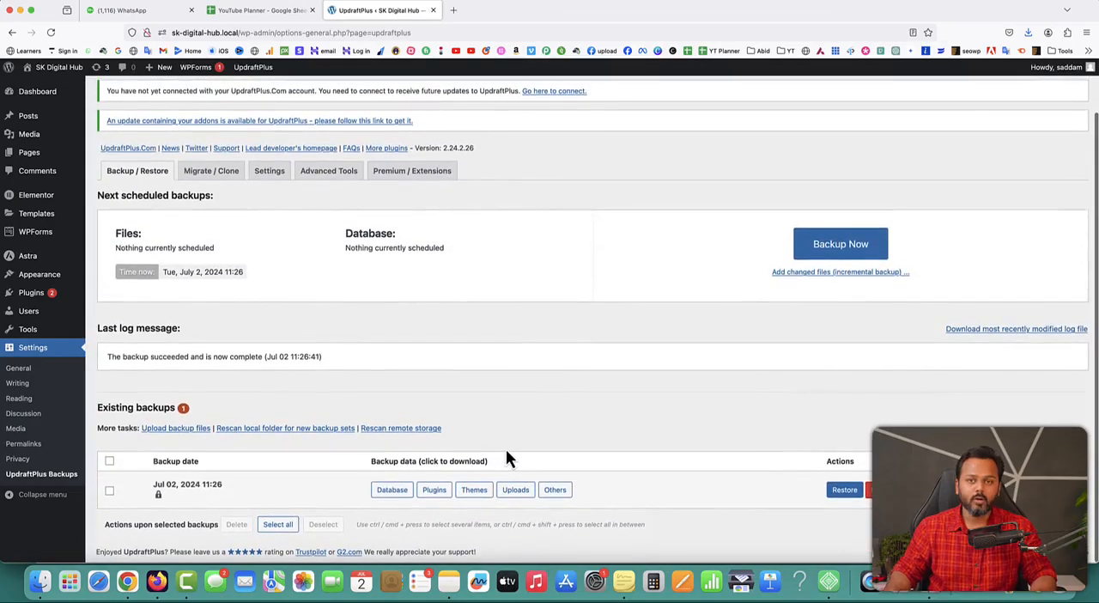
Prepare the database, plugins, themes, uploads and others files of the Jul 02, 2024 11:26 backup for download
left_click(394, 493)
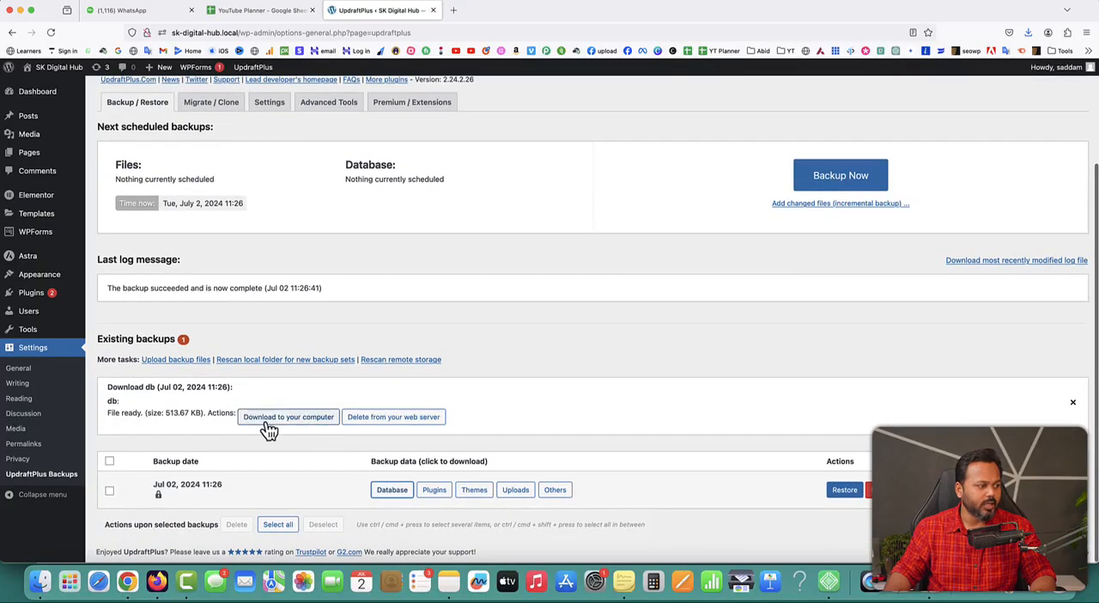
left_click(434, 486)
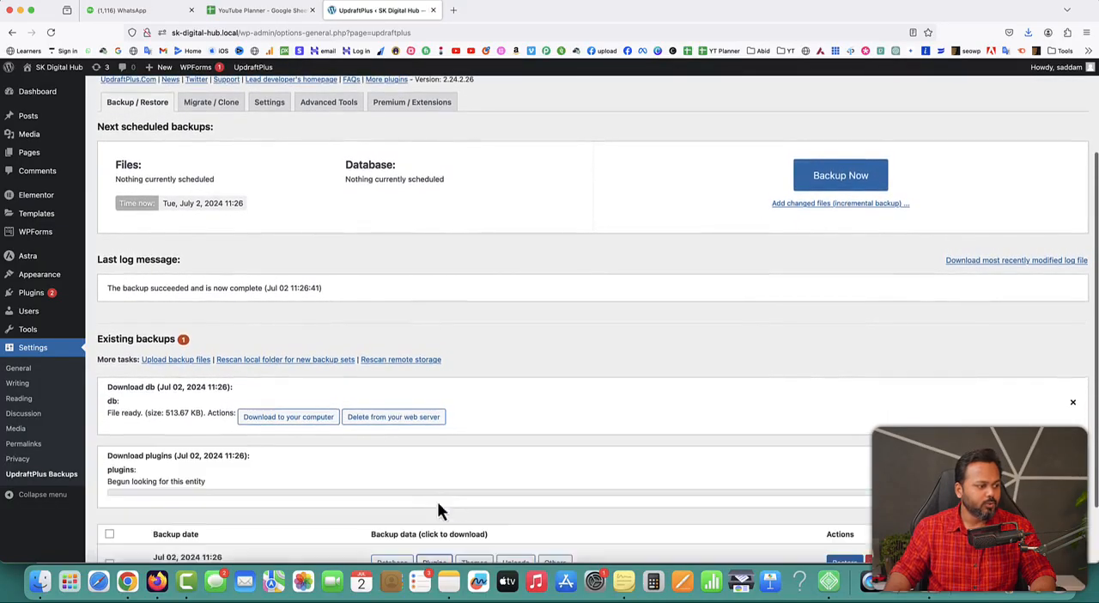
left_click(477, 496)
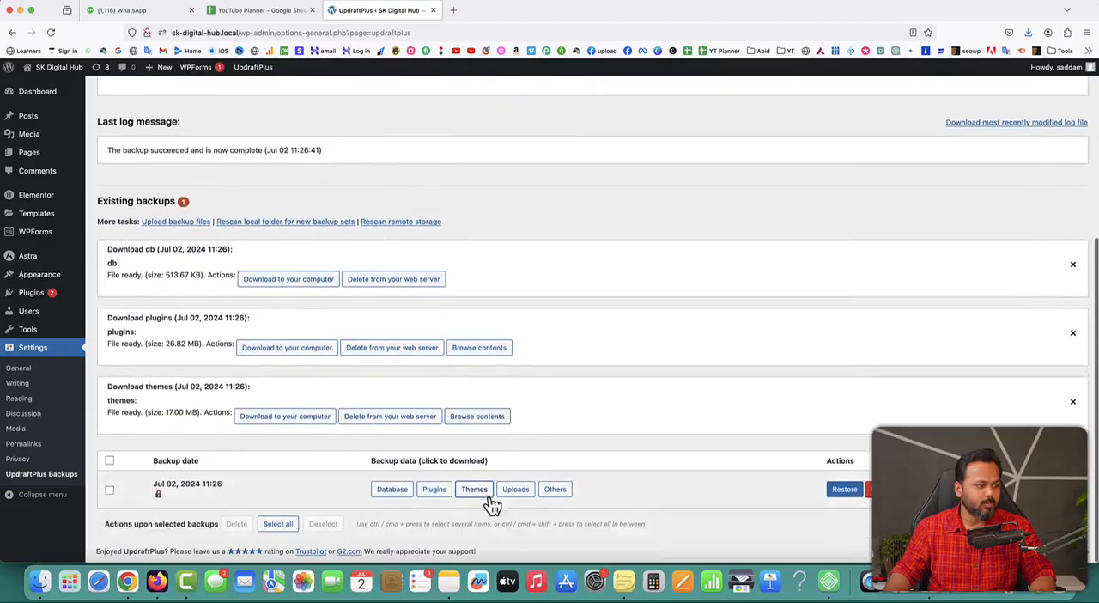
left_click(515, 494)
left_click(553, 497)
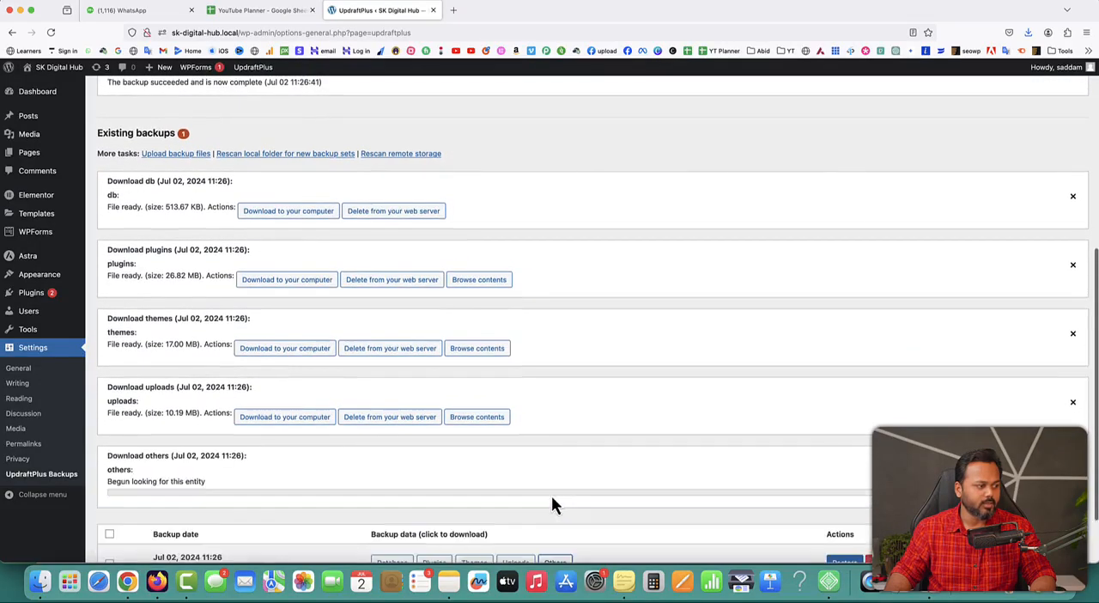
double_click(162, 249)
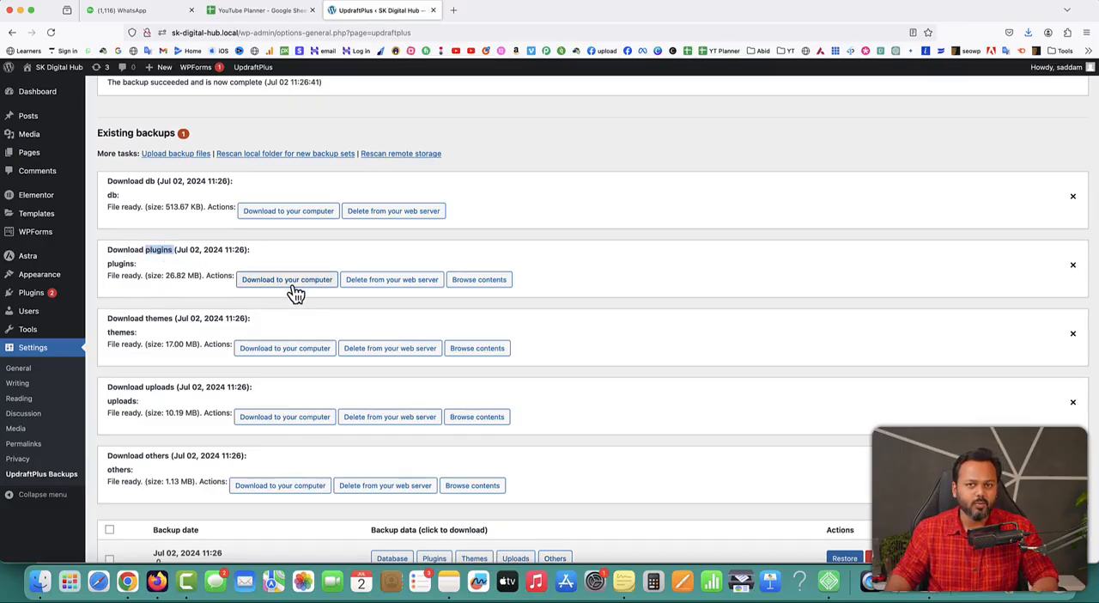
left_click_drag(146, 318, 166, 315)
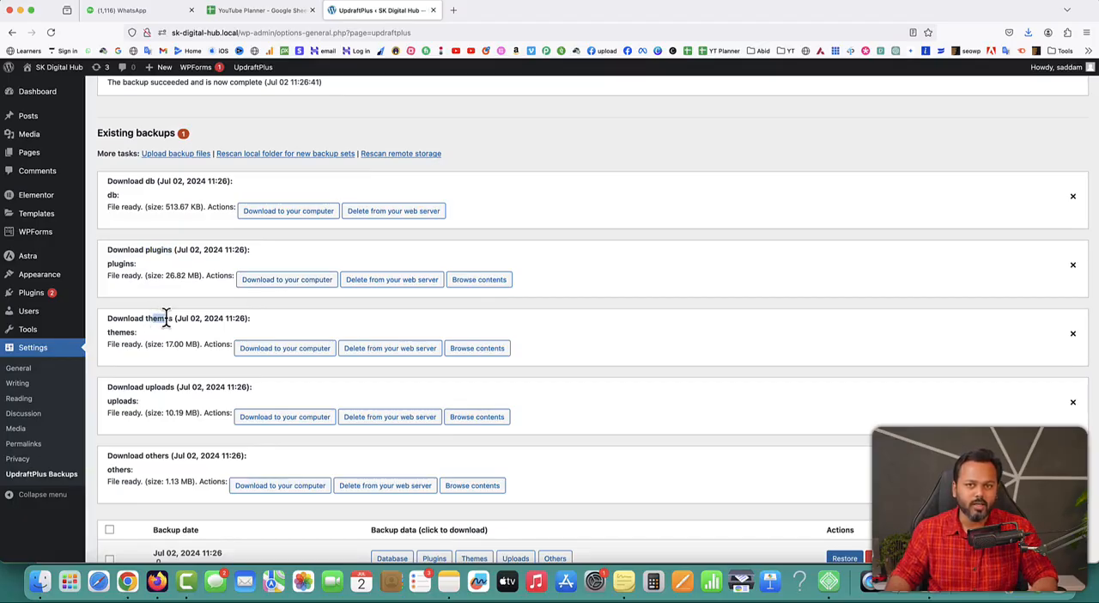
left_click_drag(147, 388, 167, 386)
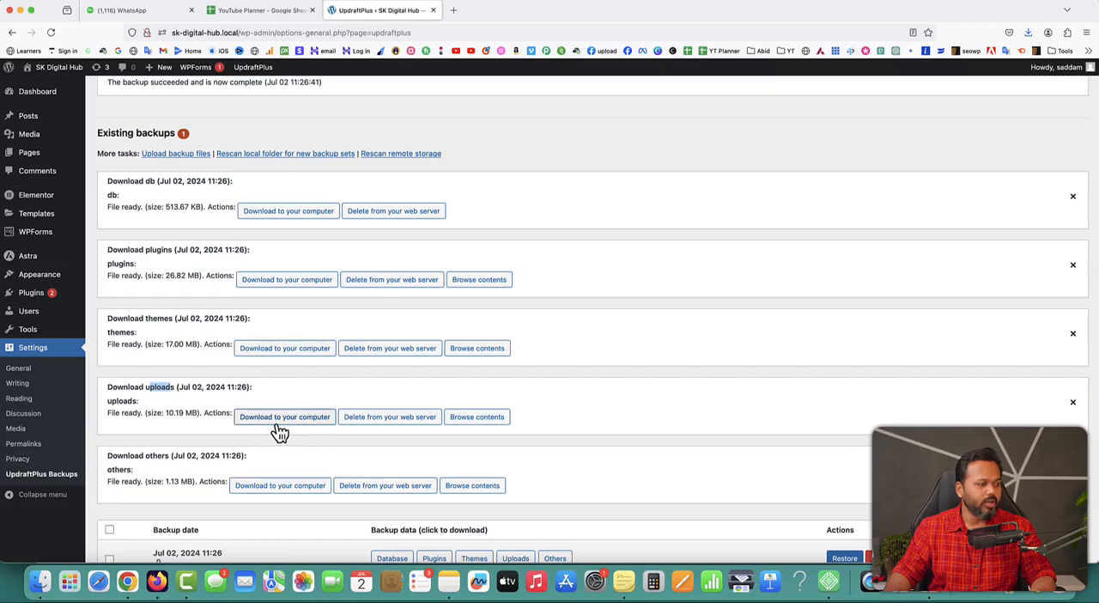
left_click(164, 459)
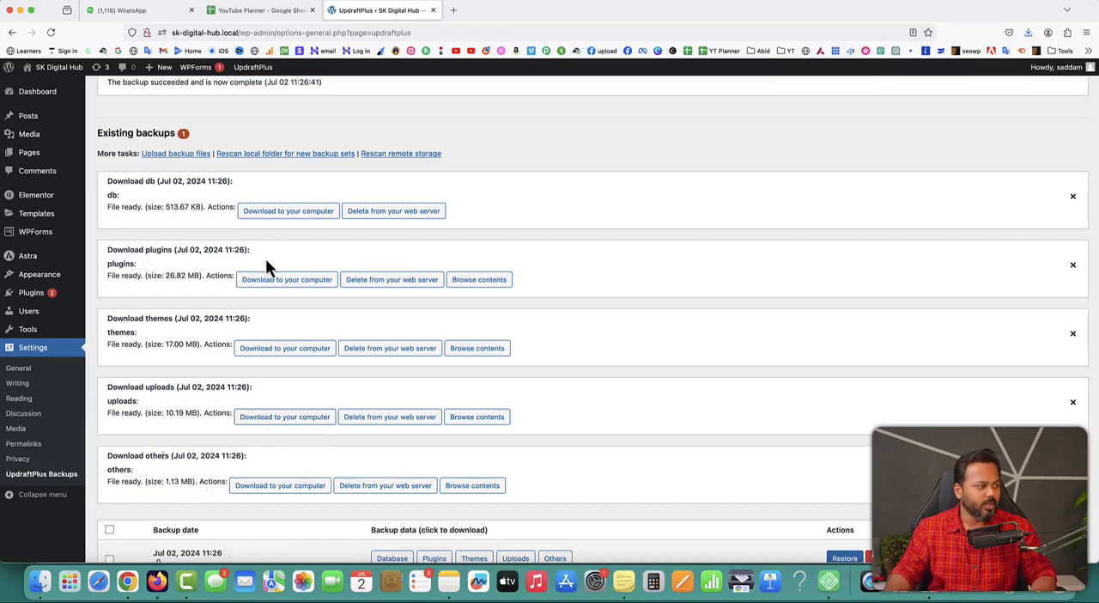
Download the database backup file to the computer, saving it in the 123 folder on the Desktop
left_click(280, 212)
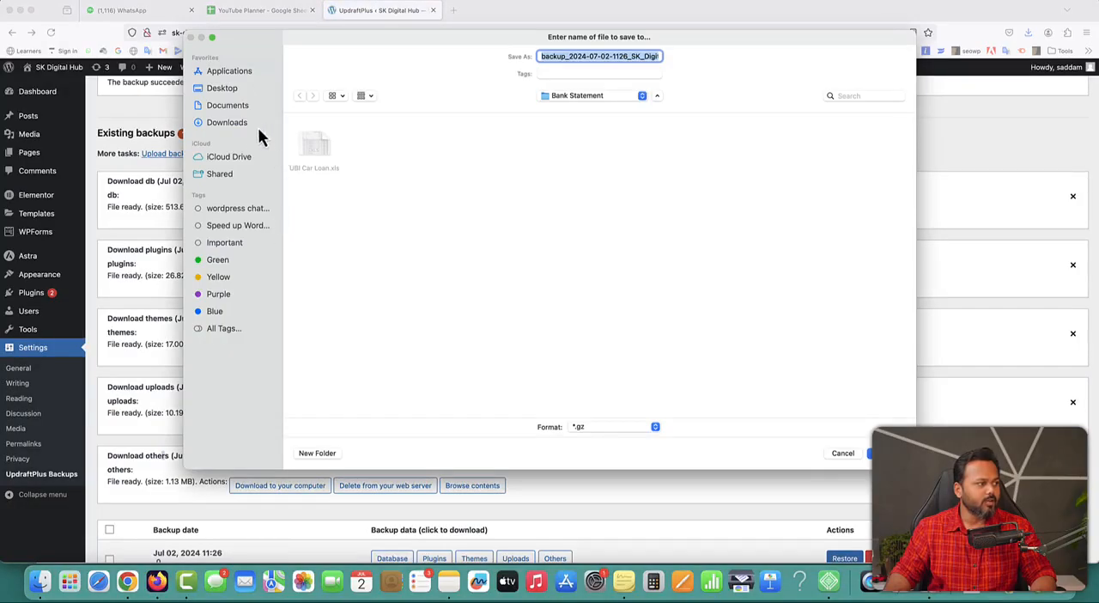
left_click(223, 88)
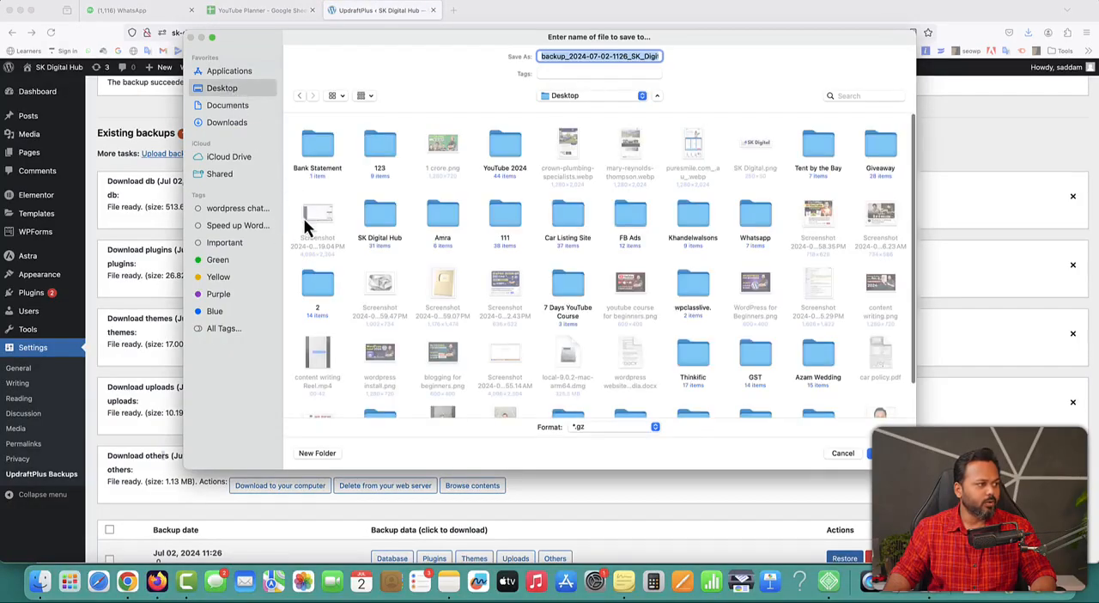
double_click(382, 151)
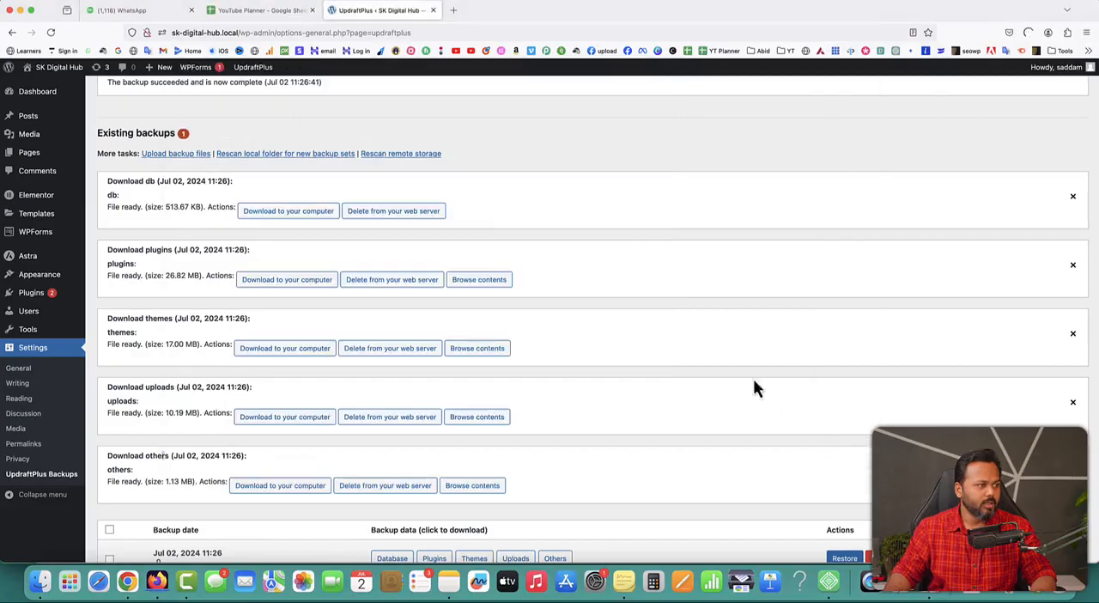
Download the plugins, themes, uploads and others backup files to the same folder and check the browser's recent downloads
left_click(287, 276)
key("Return")
left_click(291, 350)
key("Return")
left_click(287, 416)
key("Return")
left_click(281, 485)
key("Return")
left_click(1028, 33)
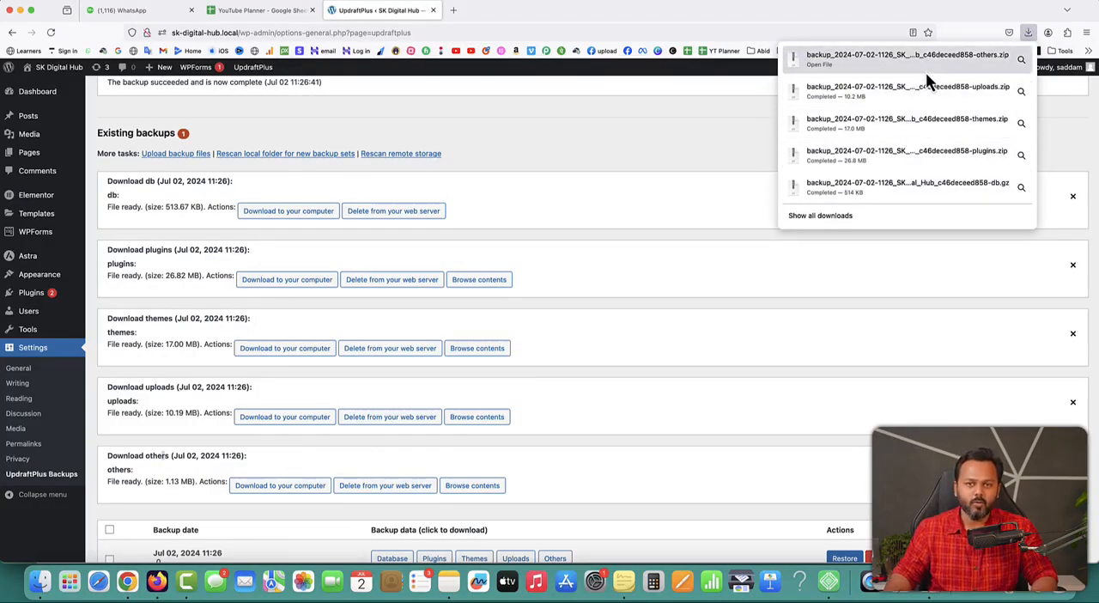
left_click(532, 146)
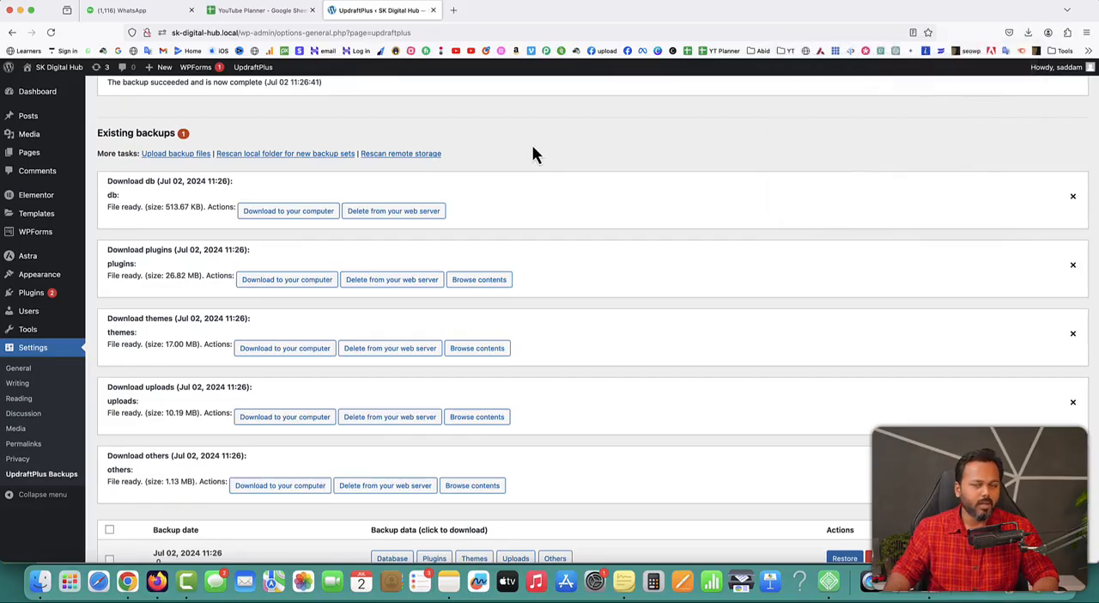
Replace the local site's browser tab with a new one and open wpsikho.com/wp-admin in it
left_click(454, 10)
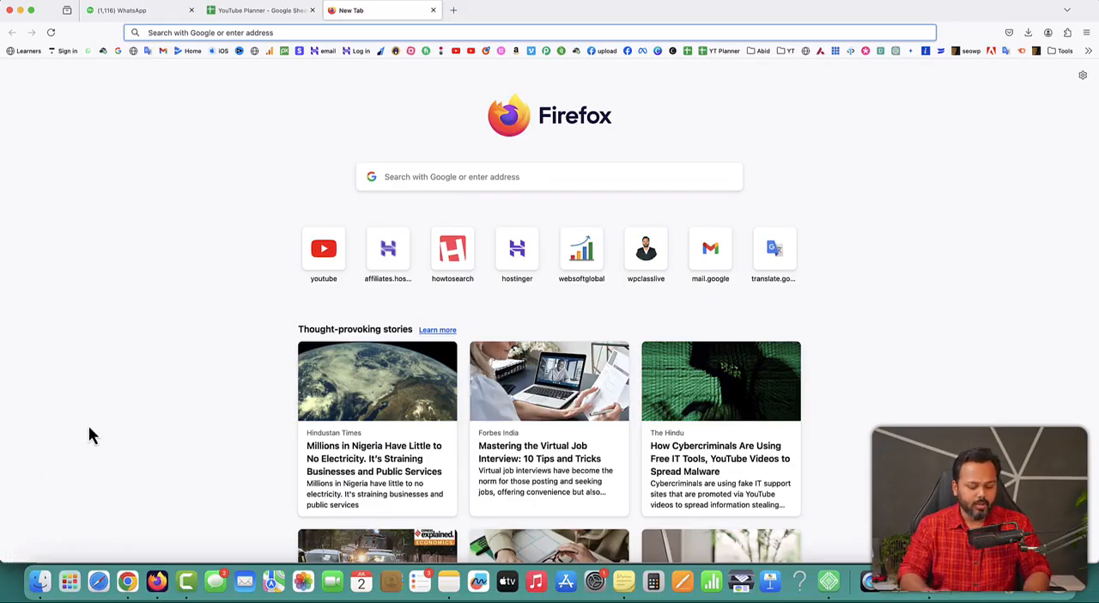
type("wpsikho.com/")
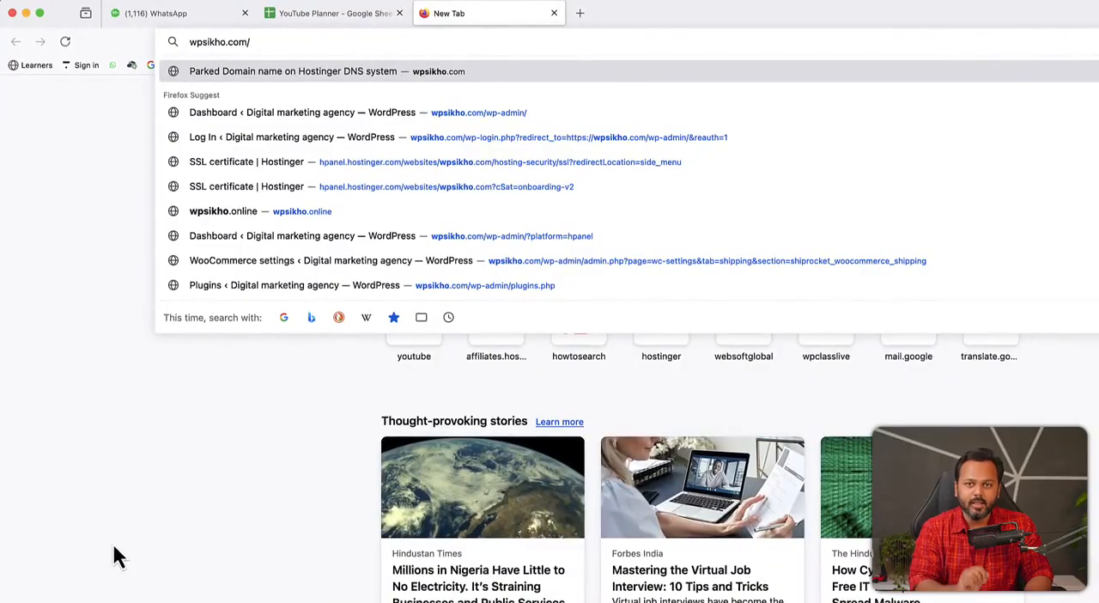
type("wp")
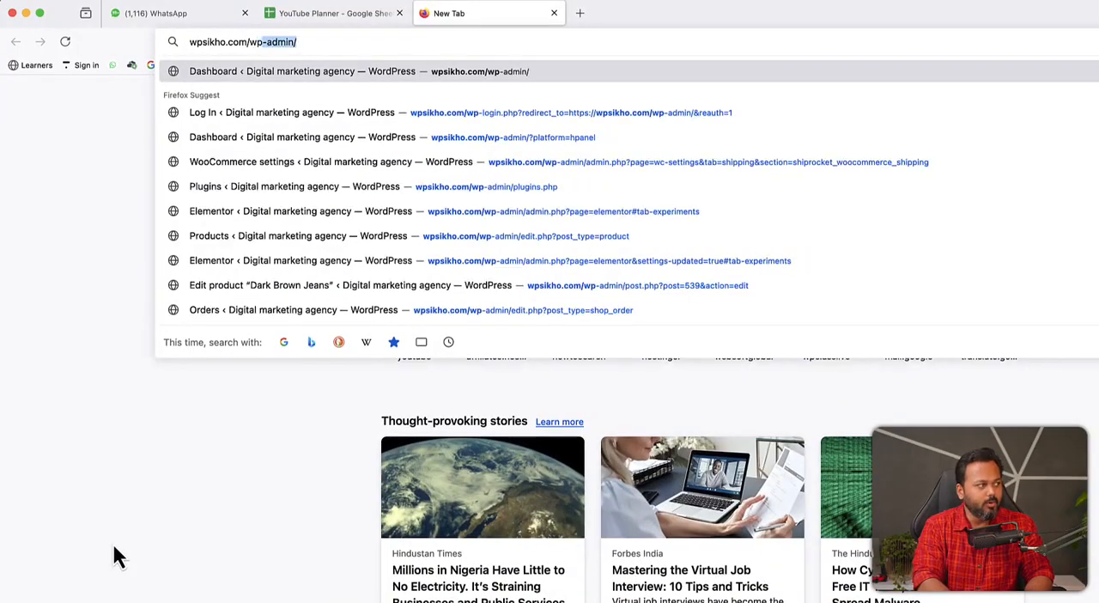
type("-admin/")
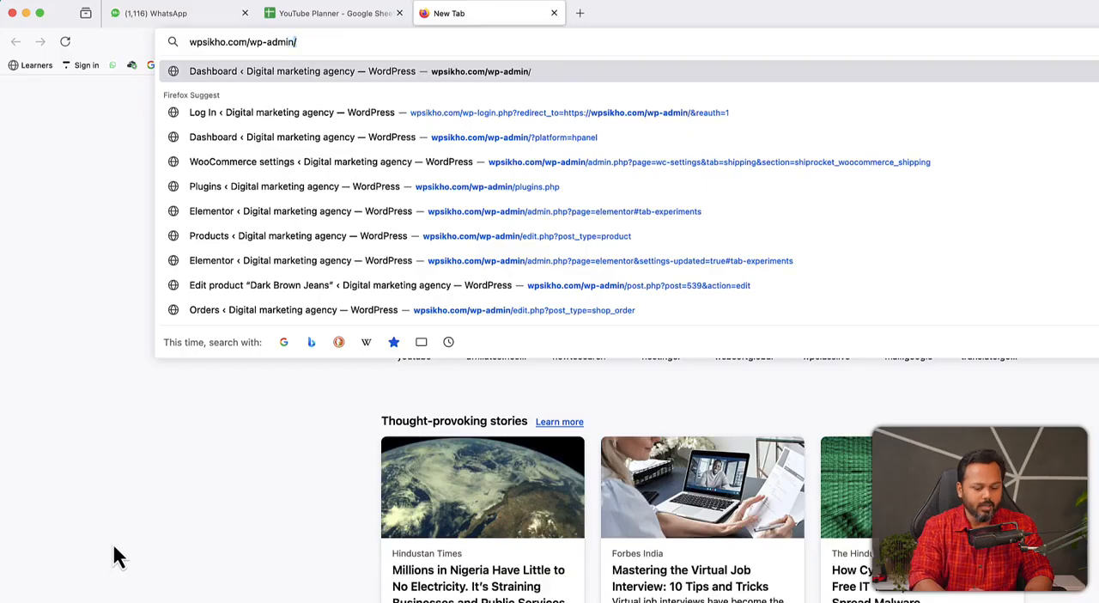
key("BackSpace")
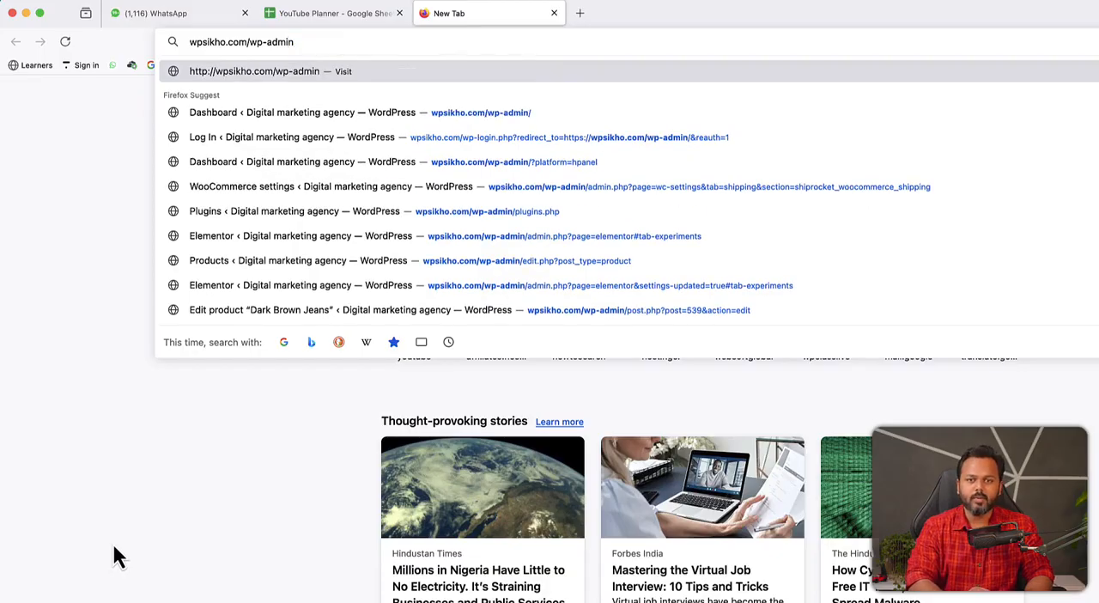
key("Return")
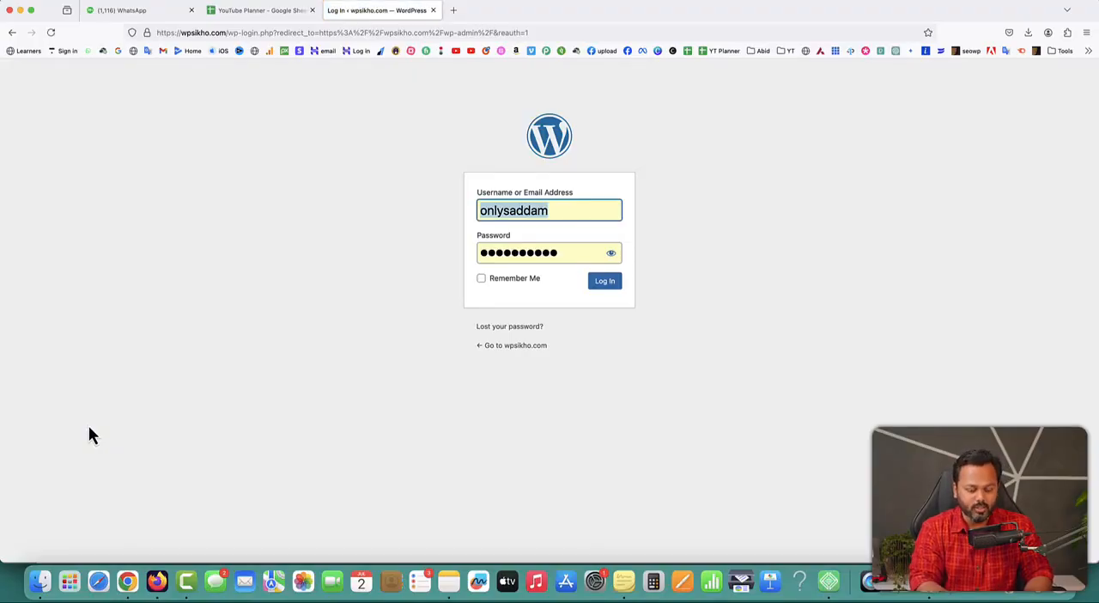
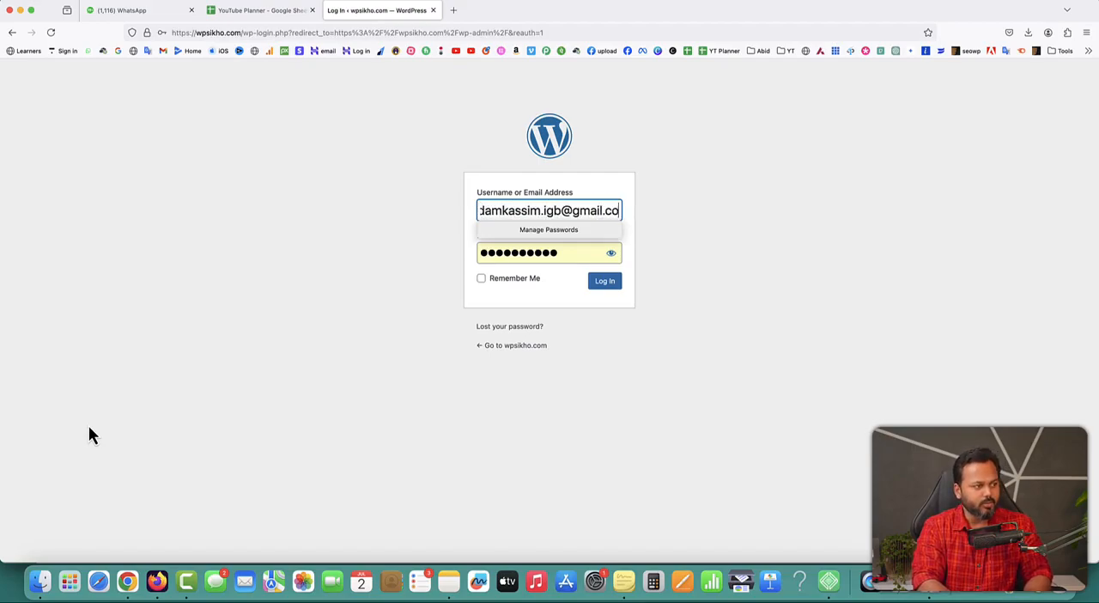
Log in to the wpsikho.com WordPress admin with the account e-mail and password, and dismiss the browser's offer to save the password
key("Tab")
type("••")
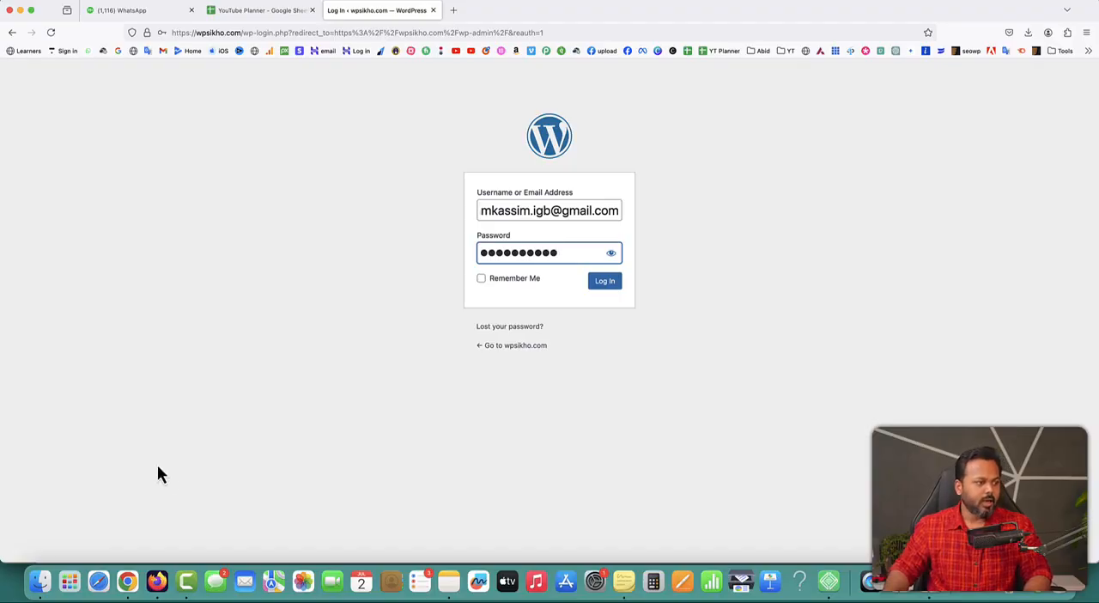
left_click(607, 285)
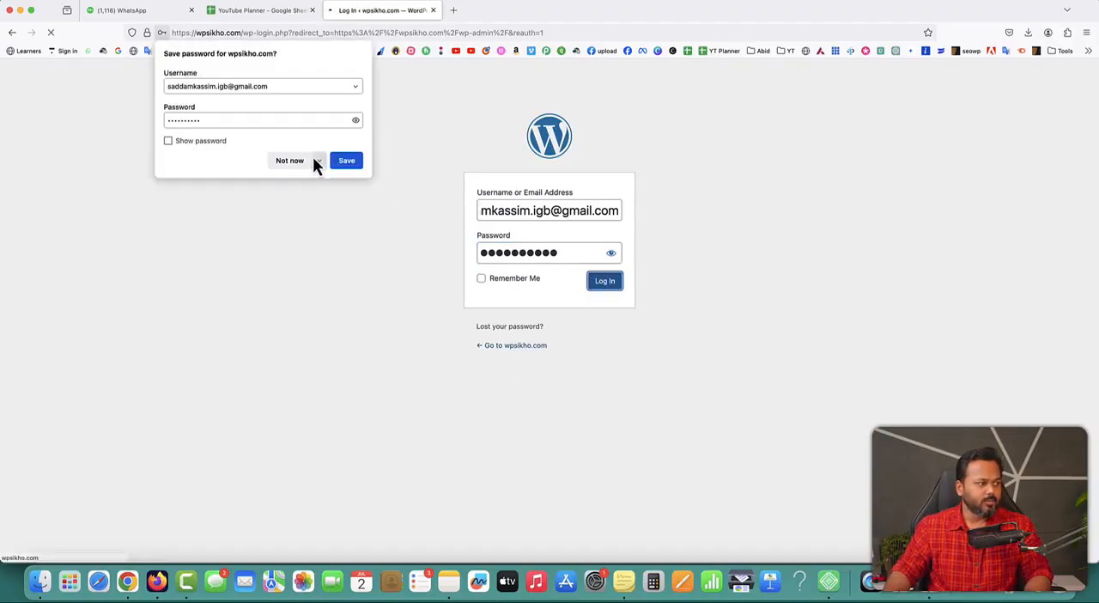
left_click(311, 159)
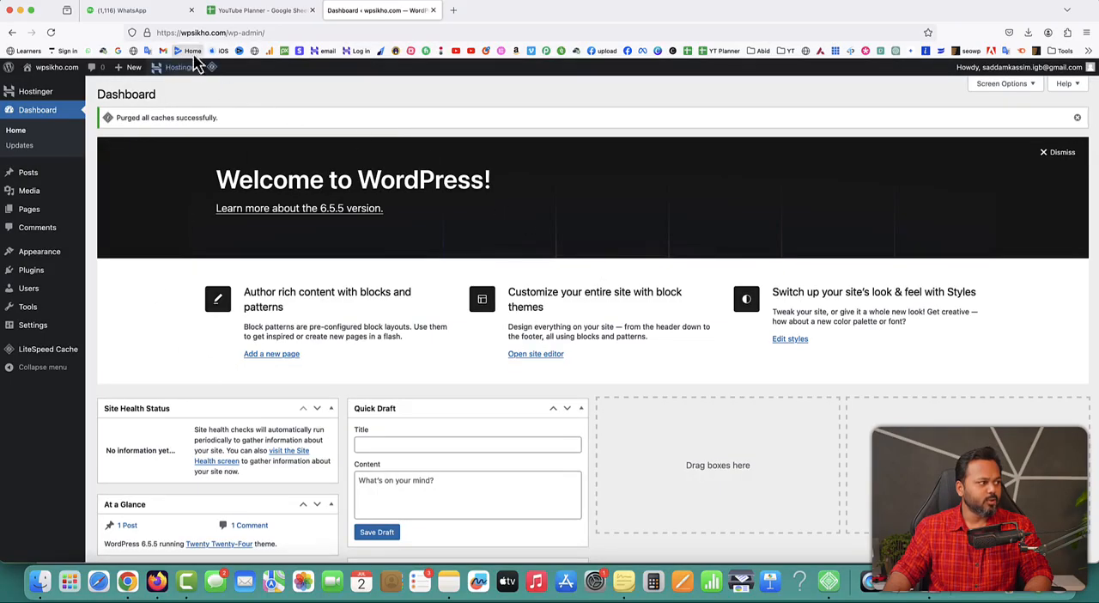
Install the UpdraftPlus plugin on wpsikho.com from updraftplus.2.24.2.26.zip in the Giveaway folder, activate it and dismiss its welcome pop-up
mouse_move(35, 272)
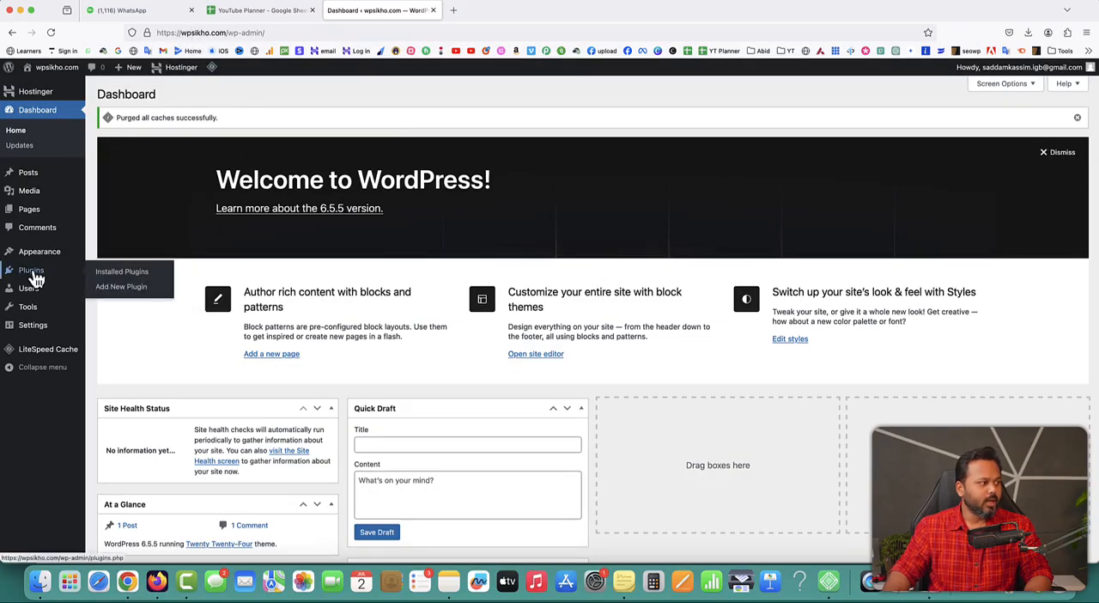
left_click(121, 291)
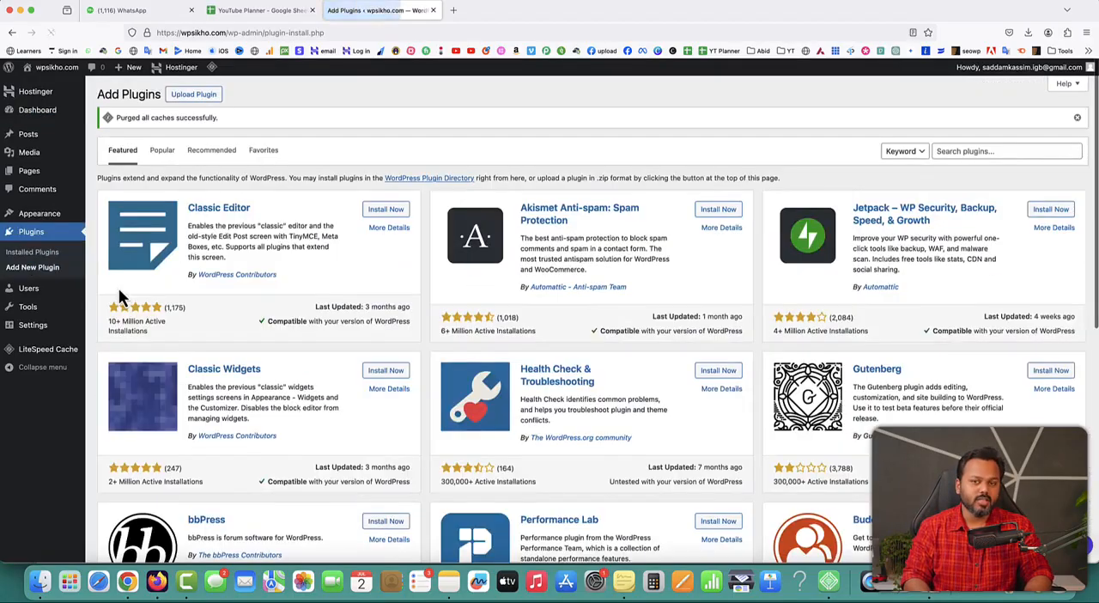
left_click(194, 97)
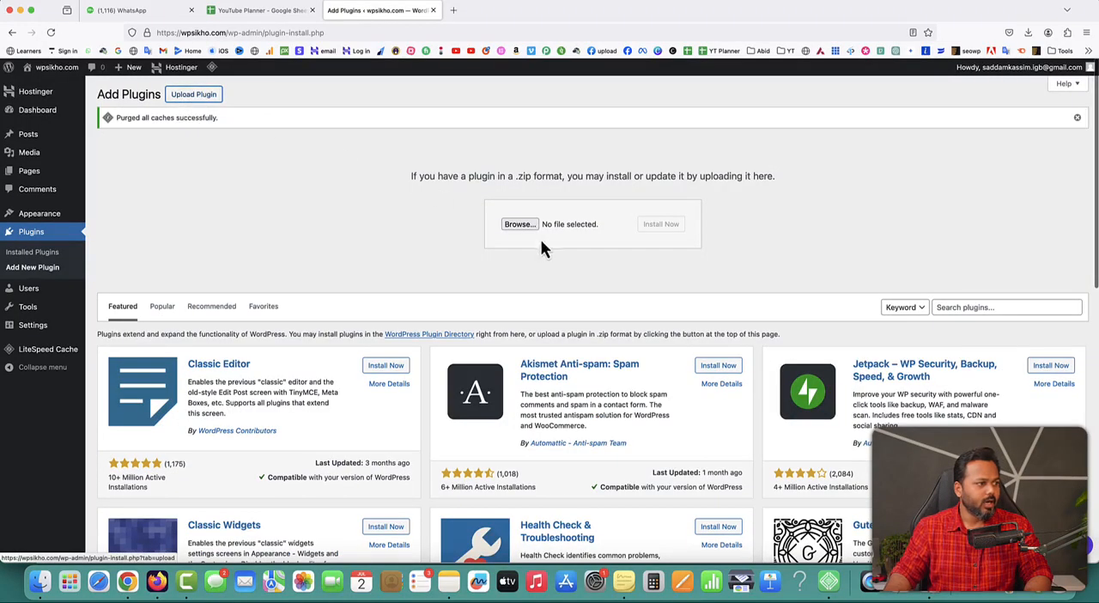
left_click(520, 225)
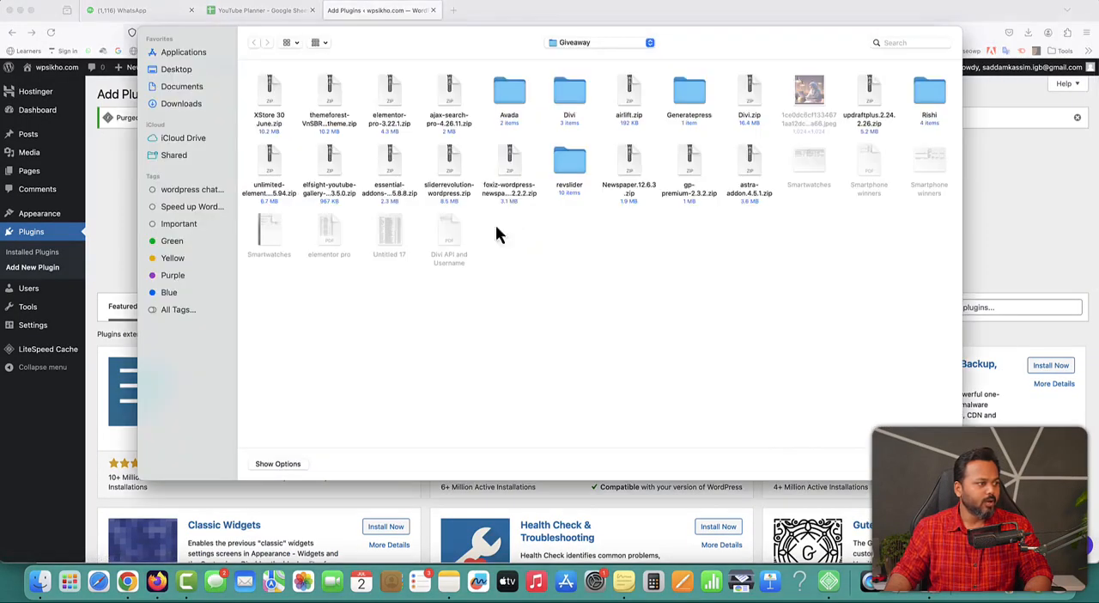
double_click(869, 99)
left_click(661, 225)
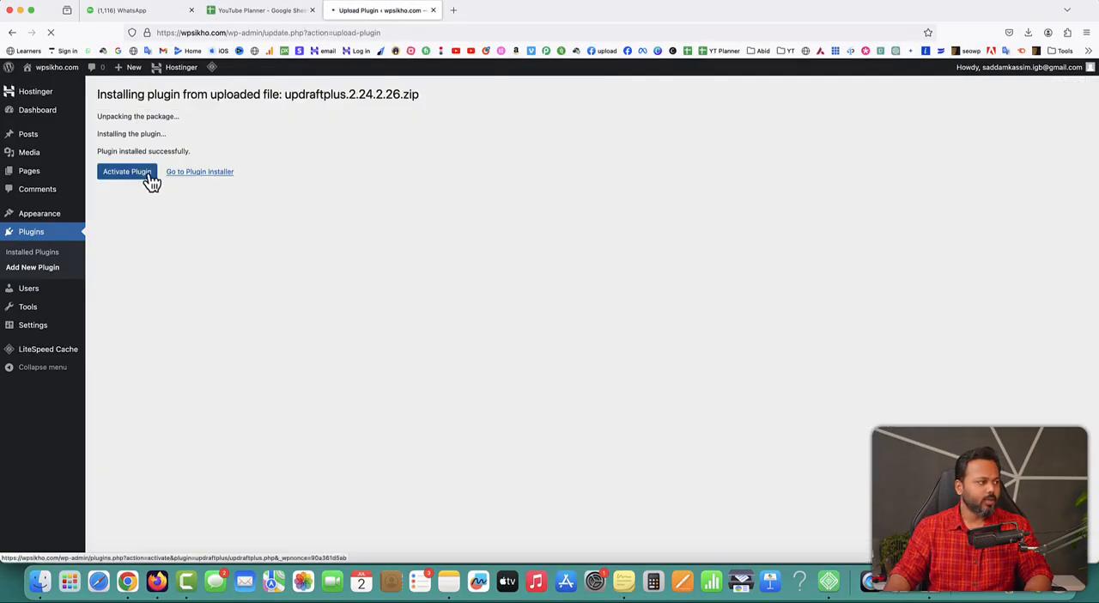
left_click(144, 174)
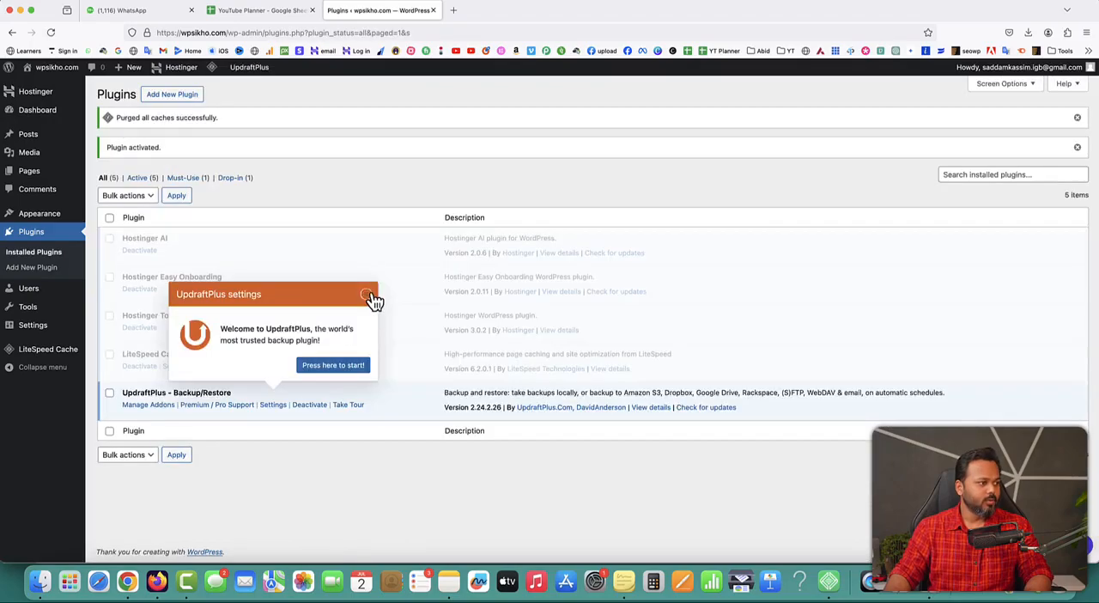
left_click(368, 296)
Open the UpdraftPlus Backups settings on wpsikho.com, view the site's home page in a new tab, and return to the settings
mouse_move(34, 332)
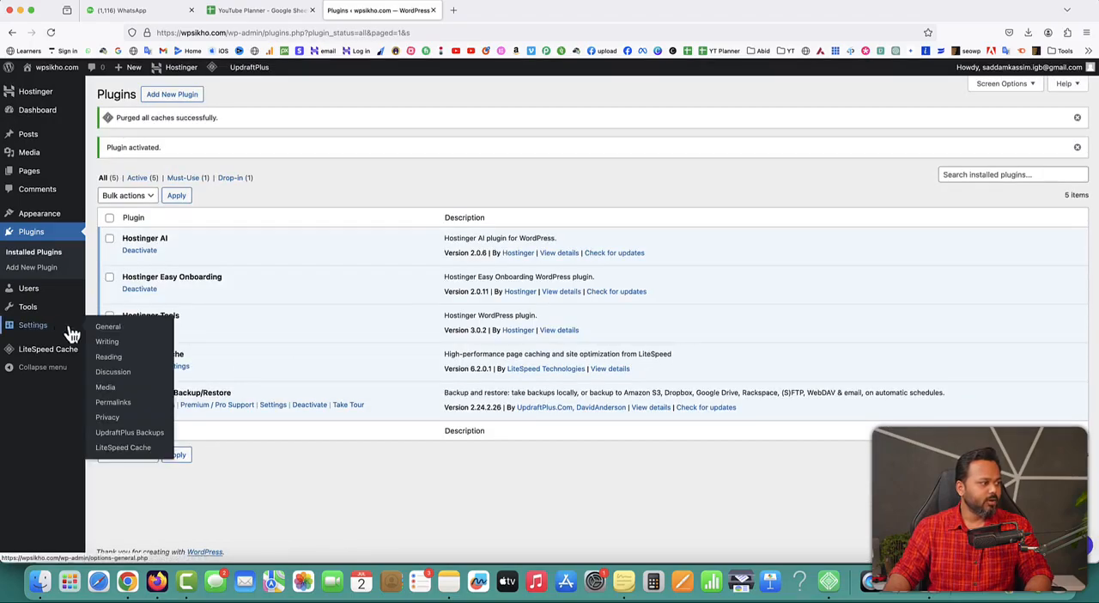
left_click(125, 441)
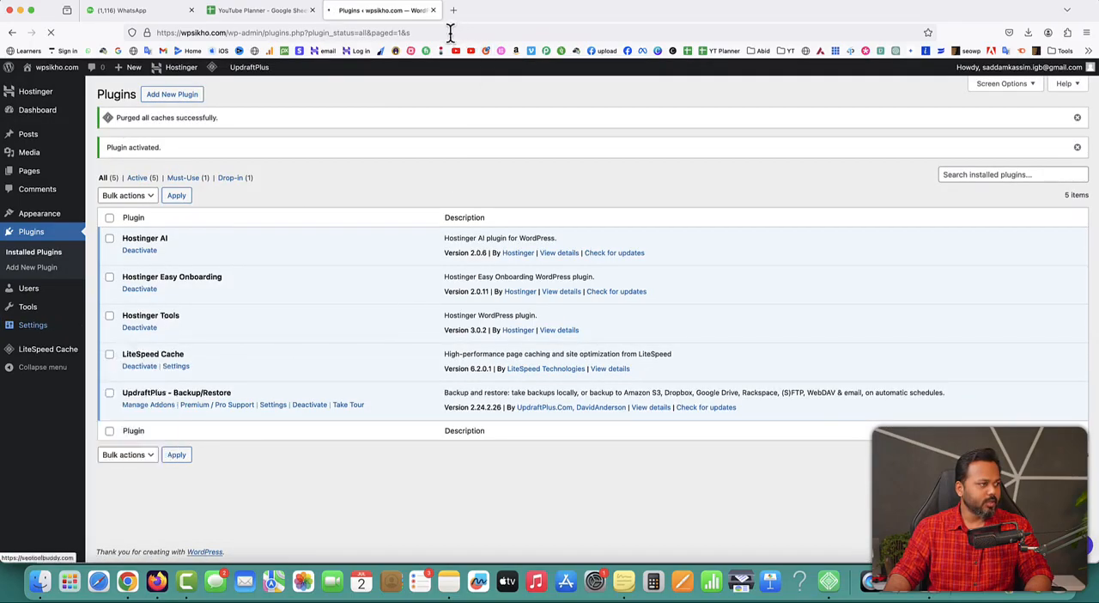
left_click(454, 10)
type("wpsikho.com/")
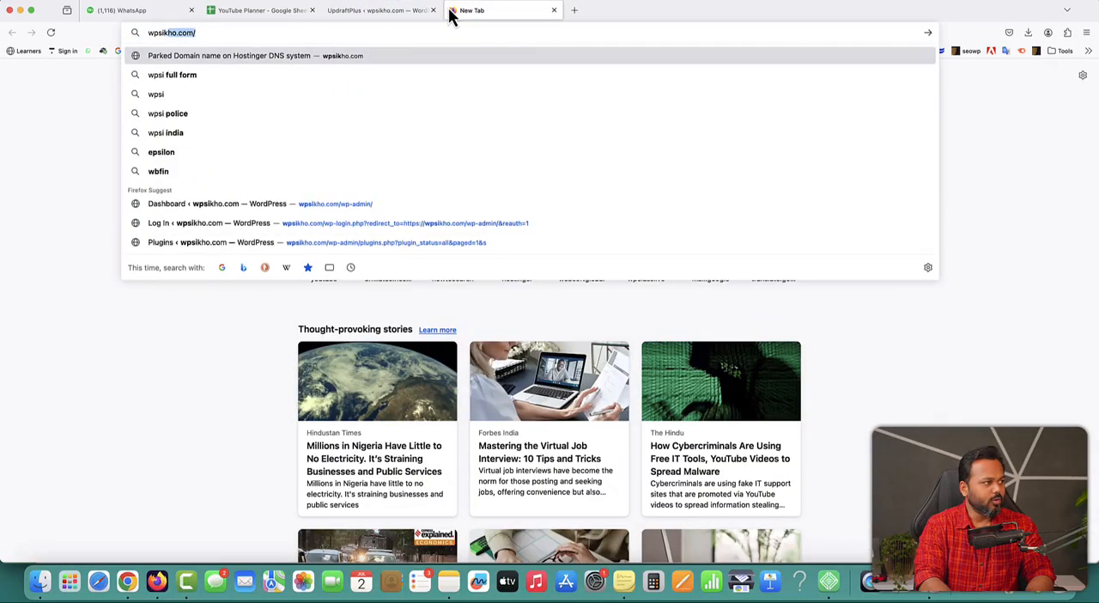
key("Return")
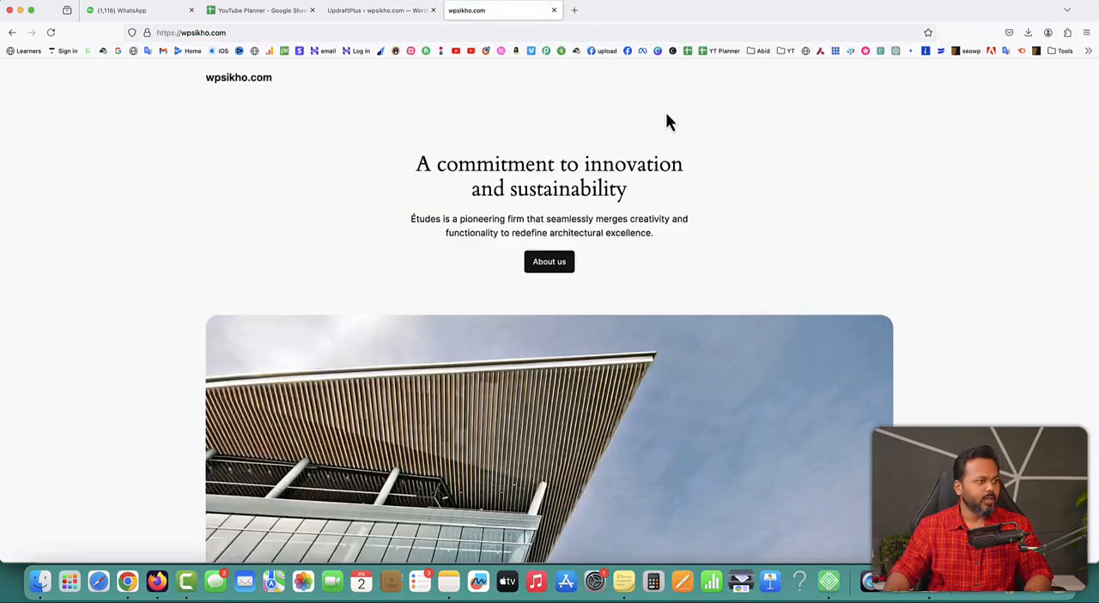
left_click(343, 12)
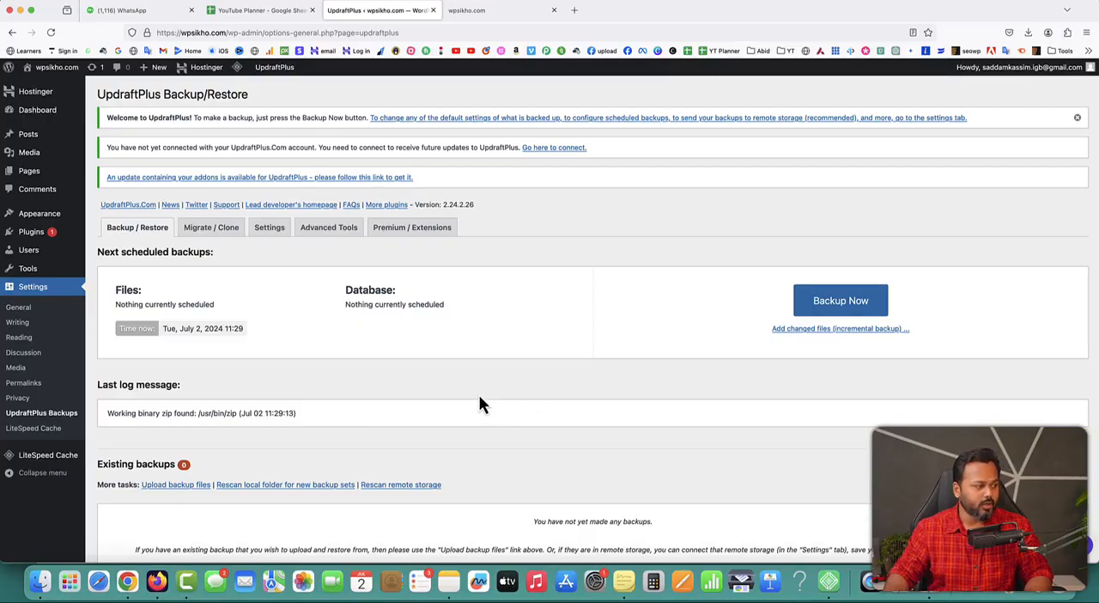
Upload the five SK Digital Hub backup files (others, uploads, themes, plugins and db) from the 123 folder into UpdraftPlus on wpsikho.com
scroll(481, 403, "down", 2)
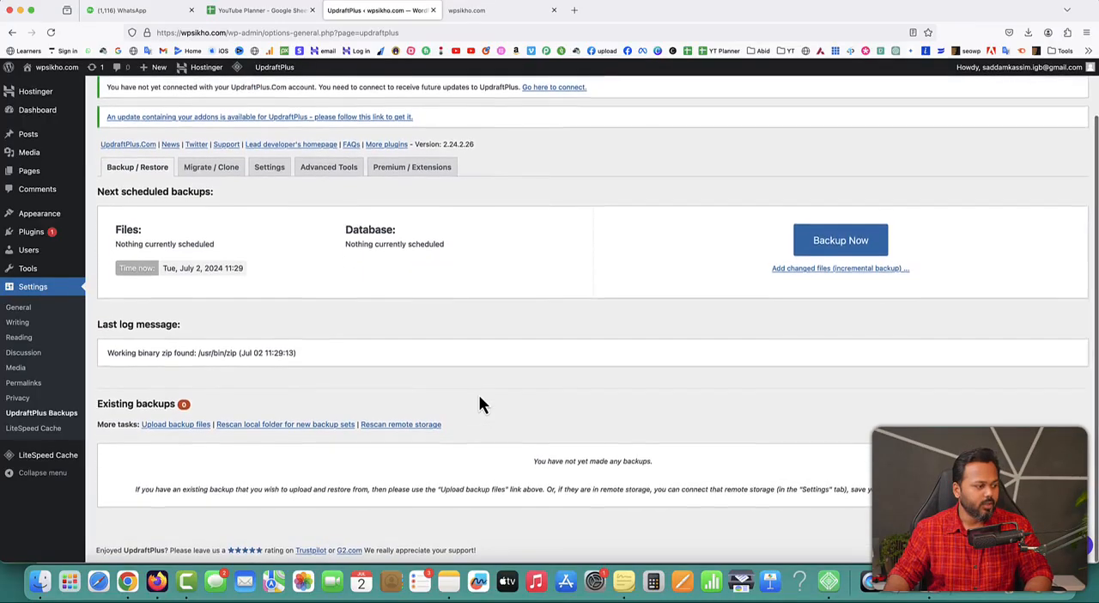
left_click(176, 426)
scroll(548, 445, "down", 2)
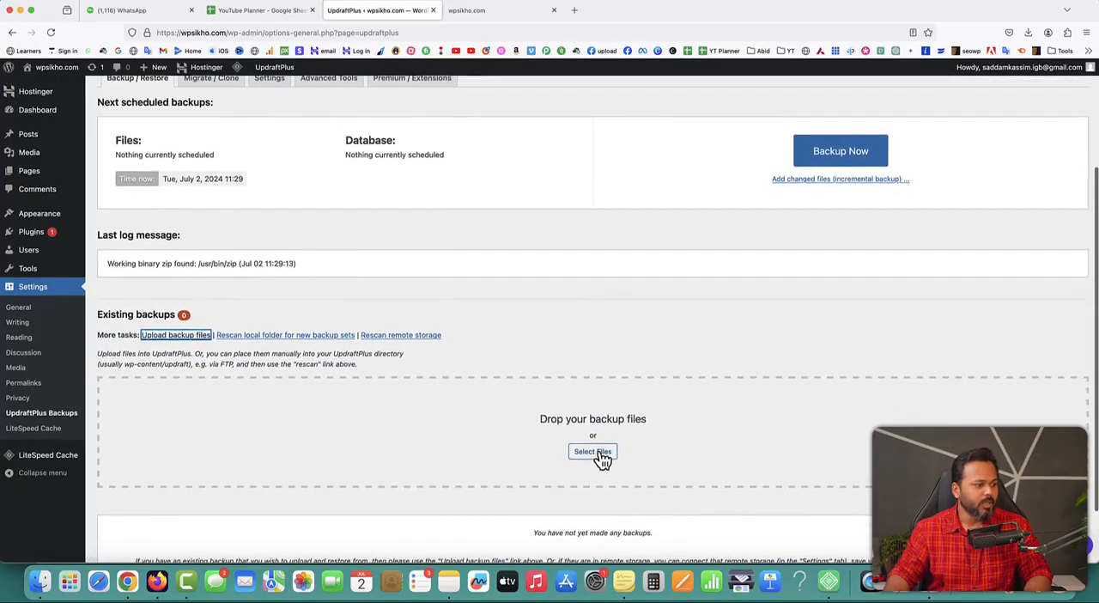
left_click(597, 522)
left_click(172, 69)
left_click(280, 93)
double_click(280, 92)
left_click_drag(538, 88, 349, 93)
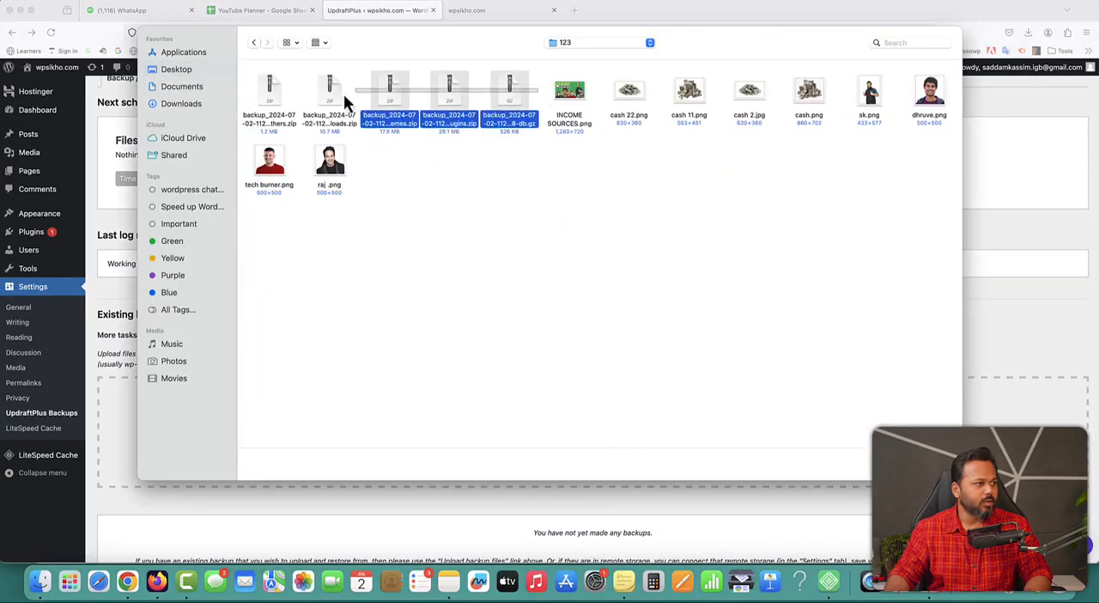
left_click_drag(265, 93, 266, 95)
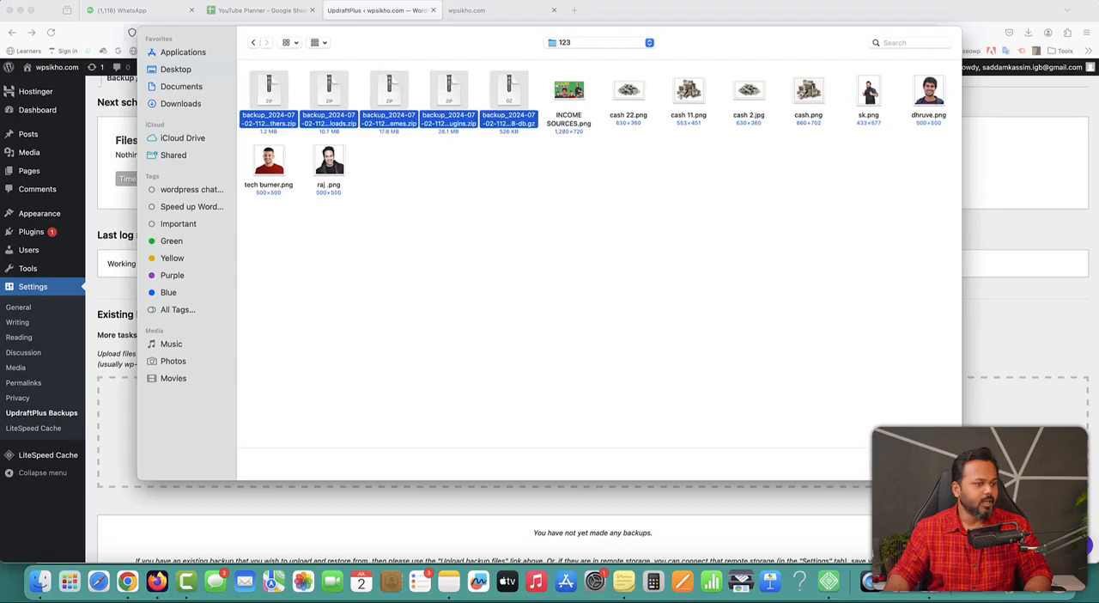
key("Return")
scroll(769, 433, "down", 4)
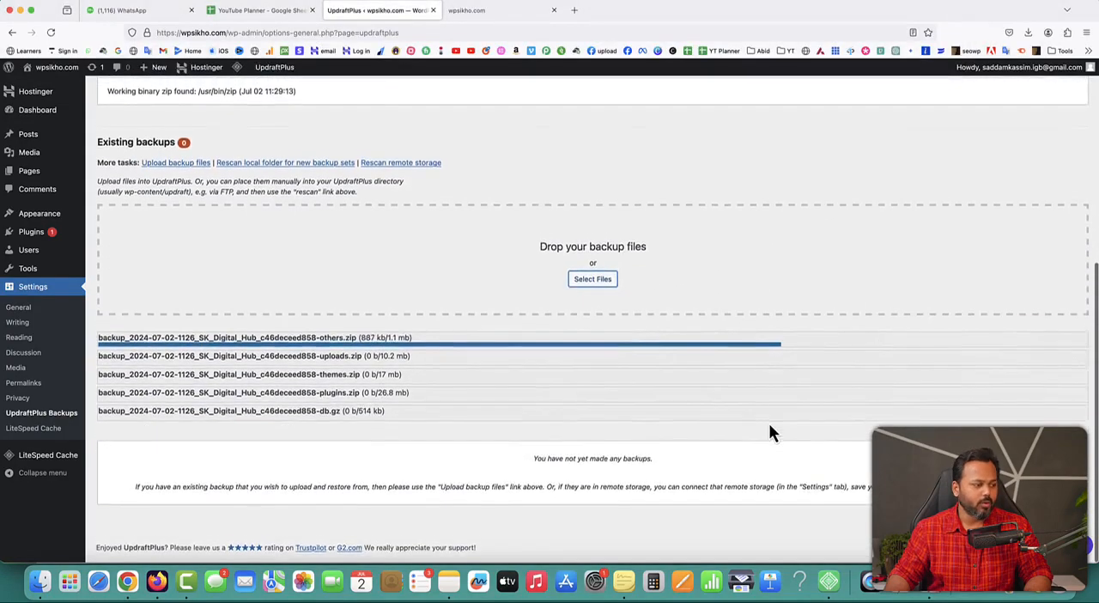
scroll(466, 363, "up", 1)
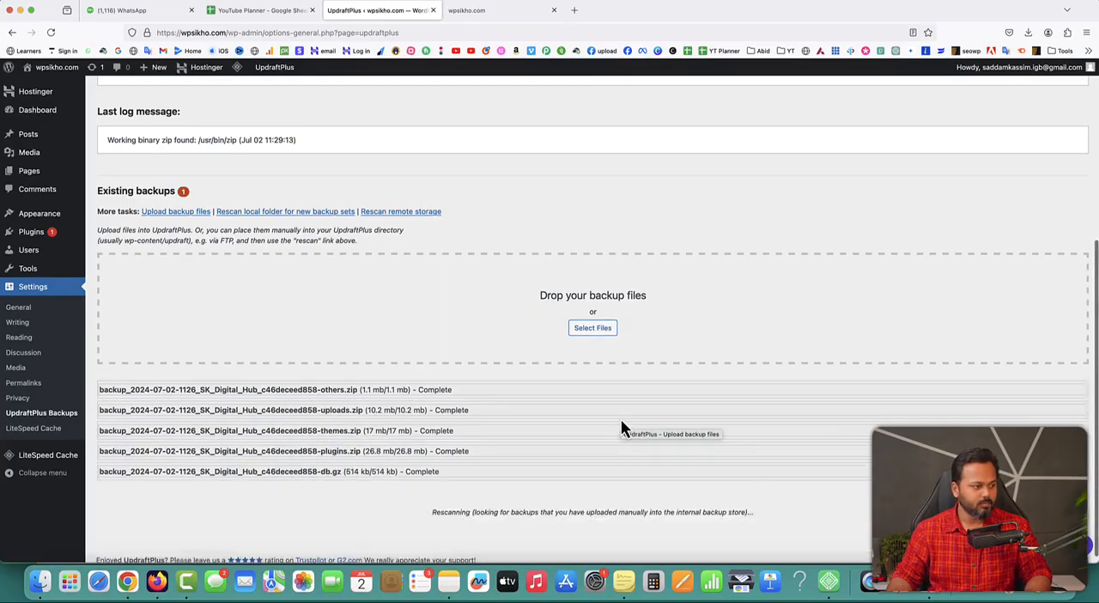
scroll(643, 495, "down", 1)
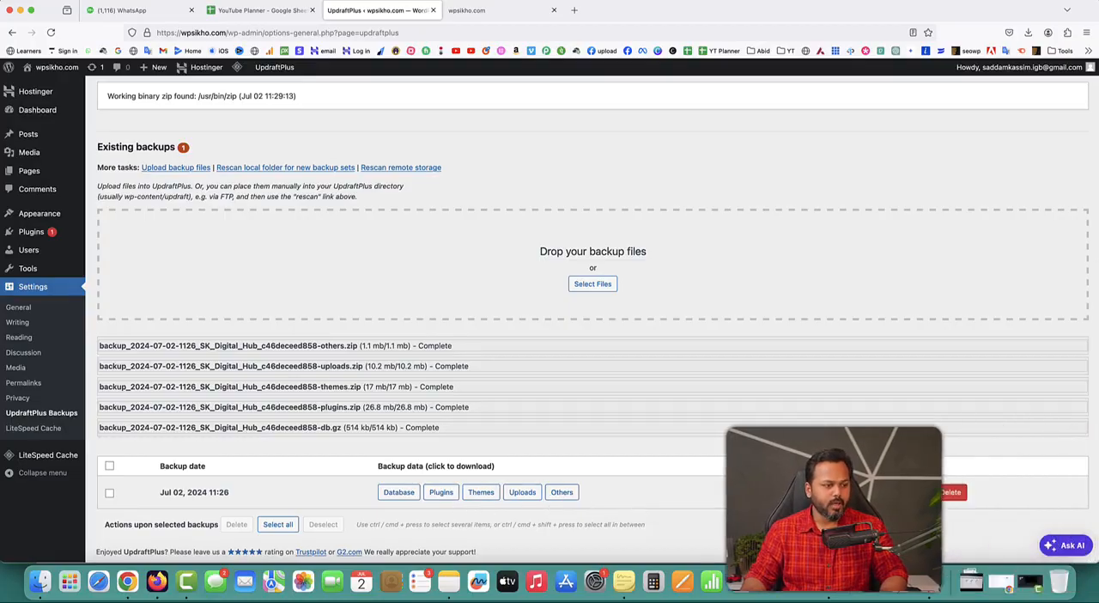
Restore the Jul 02, 2024 11:26 backup with Plugins, Themes, Uploads, Others and Database, keeping the site-location search and replace enabled
left_click(916, 492)
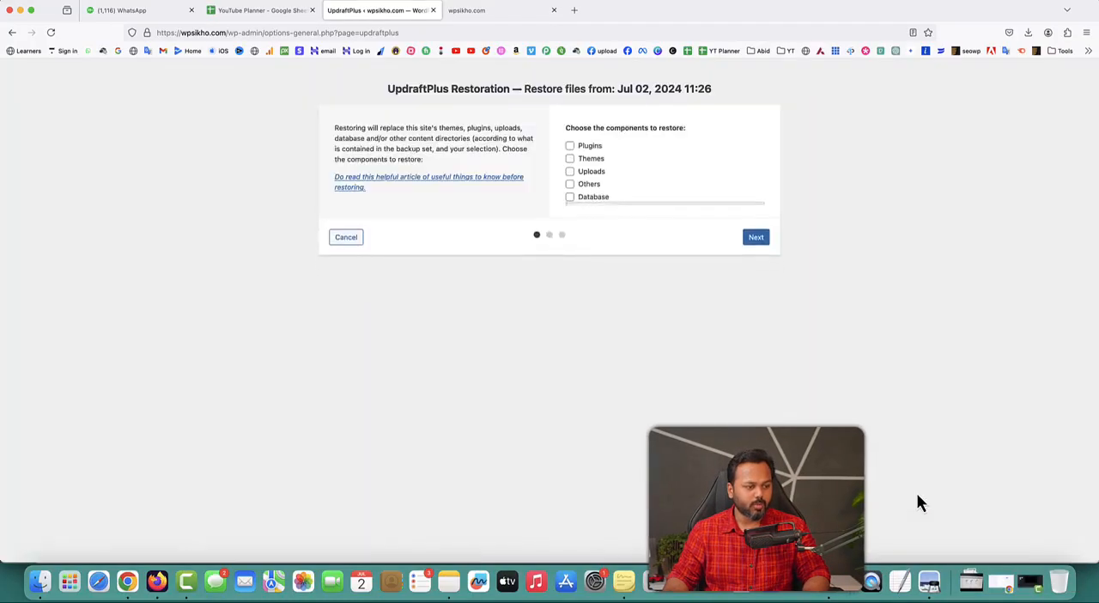
left_click(569, 145)
left_click(569, 158)
left_click(569, 171)
left_click(570, 184)
left_click(570, 197)
left_click(755, 234)
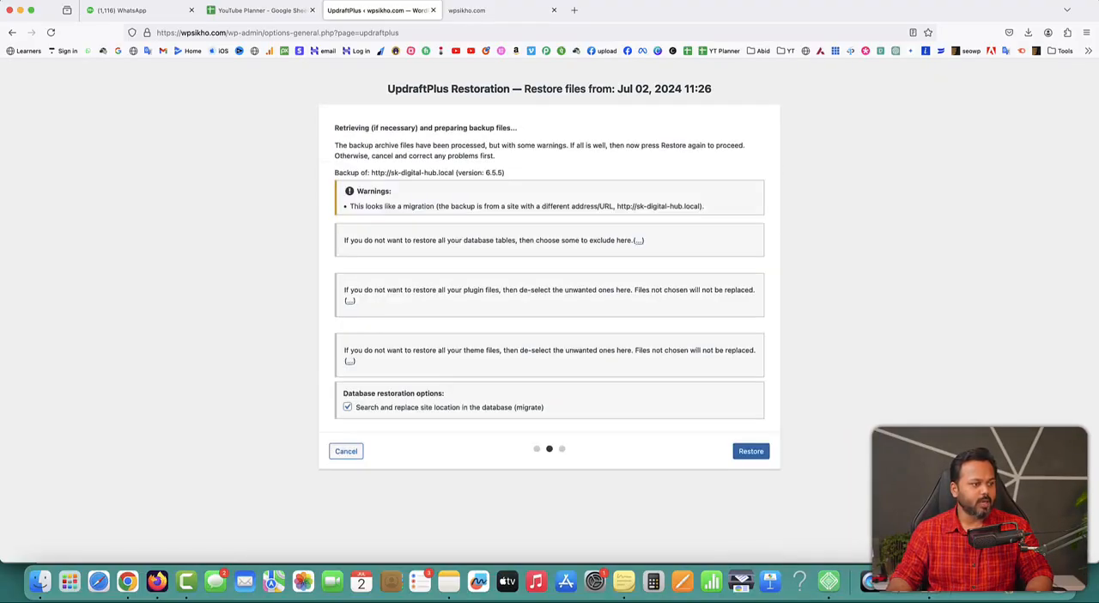
left_click(753, 453)
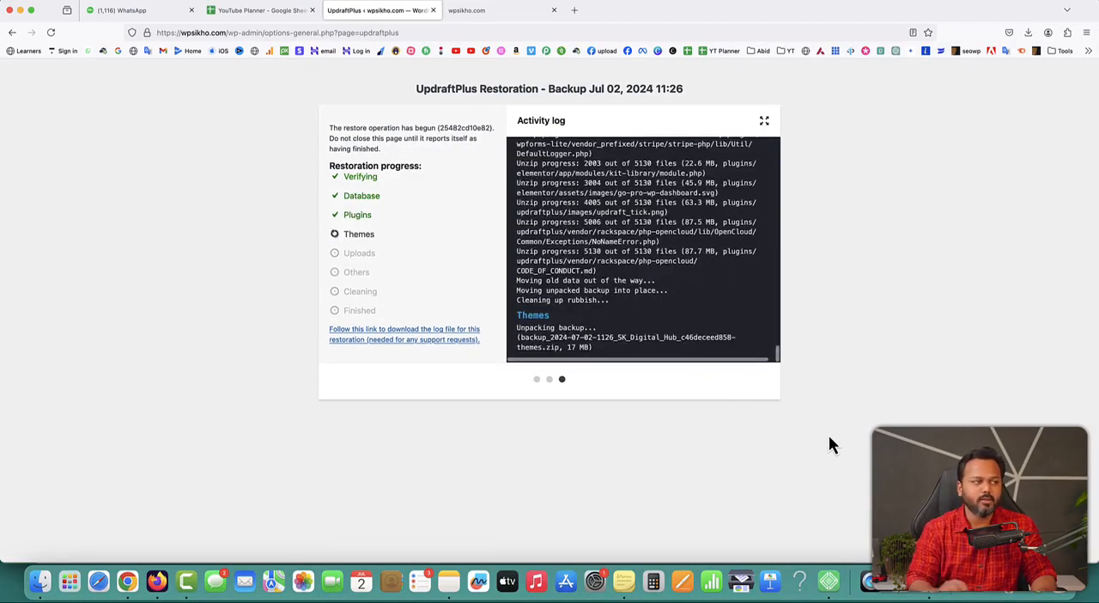
Look at the wpsikho.com home page tab while the restore runs, and return to the UpdraftPlus configuration once it finishes
left_click(515, 10)
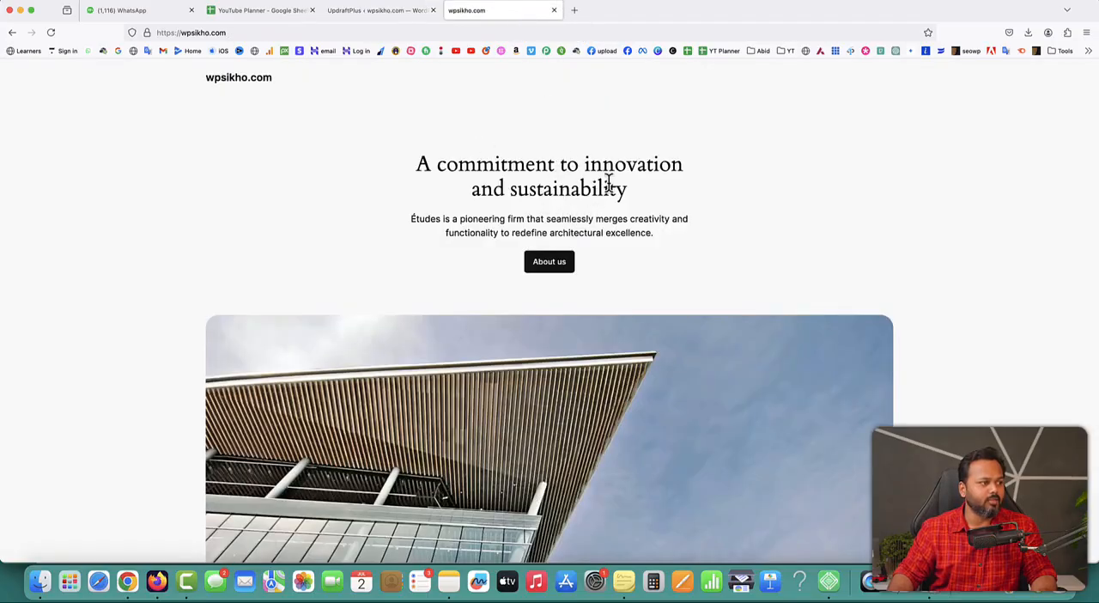
left_click(388, 19)
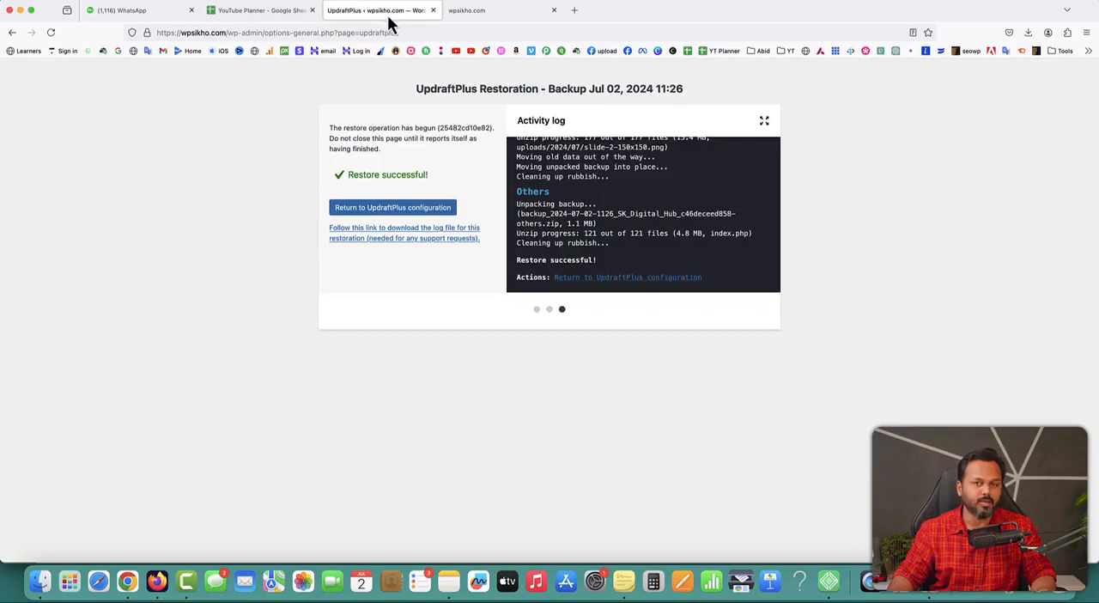
left_click_drag(348, 175, 429, 177)
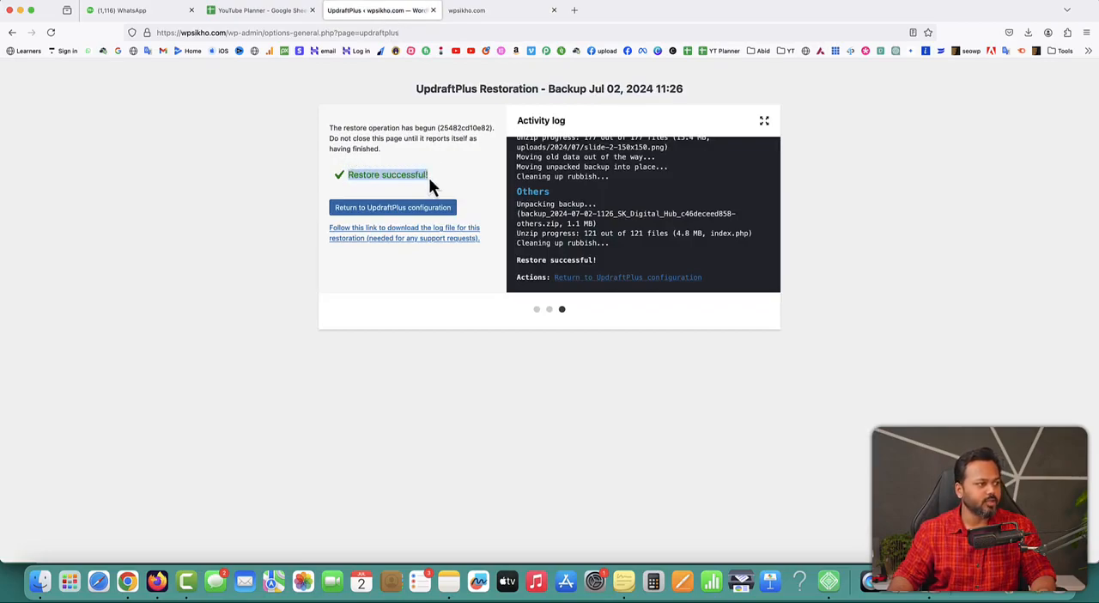
left_click(395, 216)
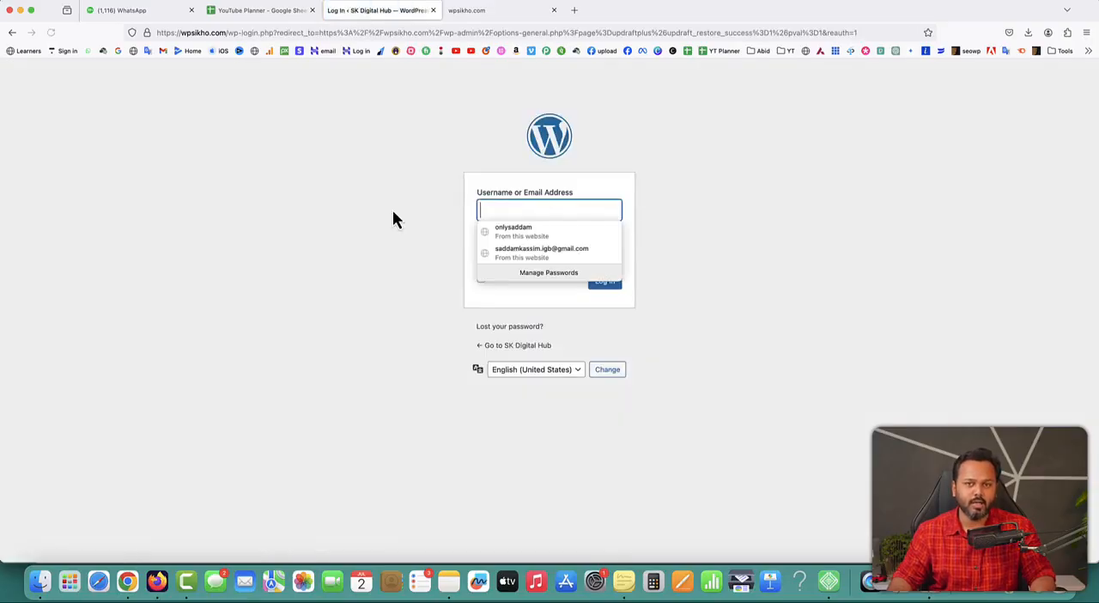
Log in to the restored site's WordPress admin with the local site's username and password, and dismiss the password-saving offer
left_click(739, 262)
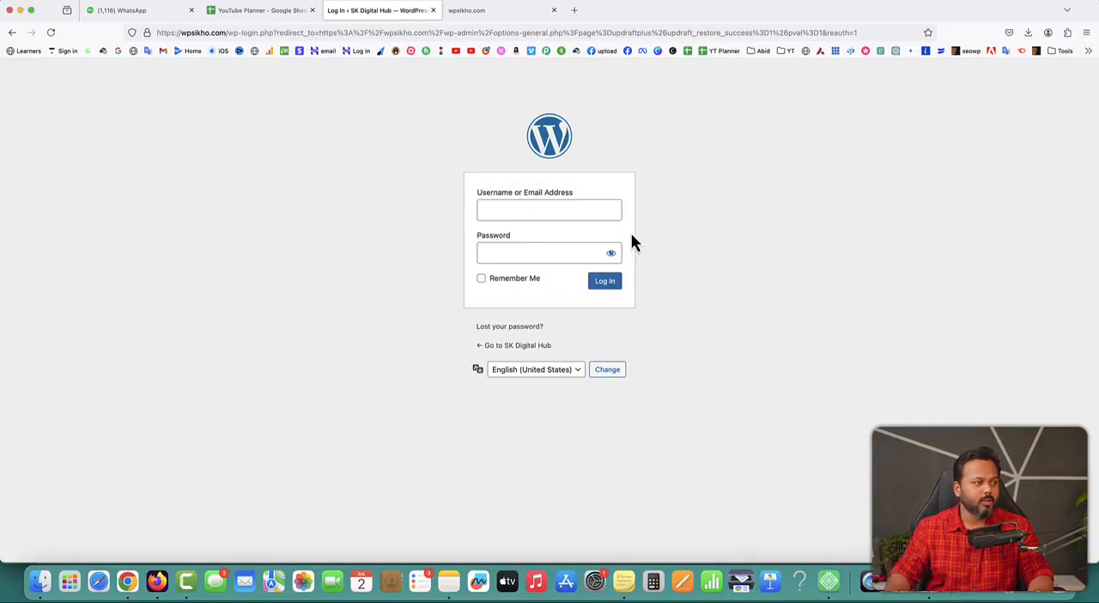
left_click(604, 210)
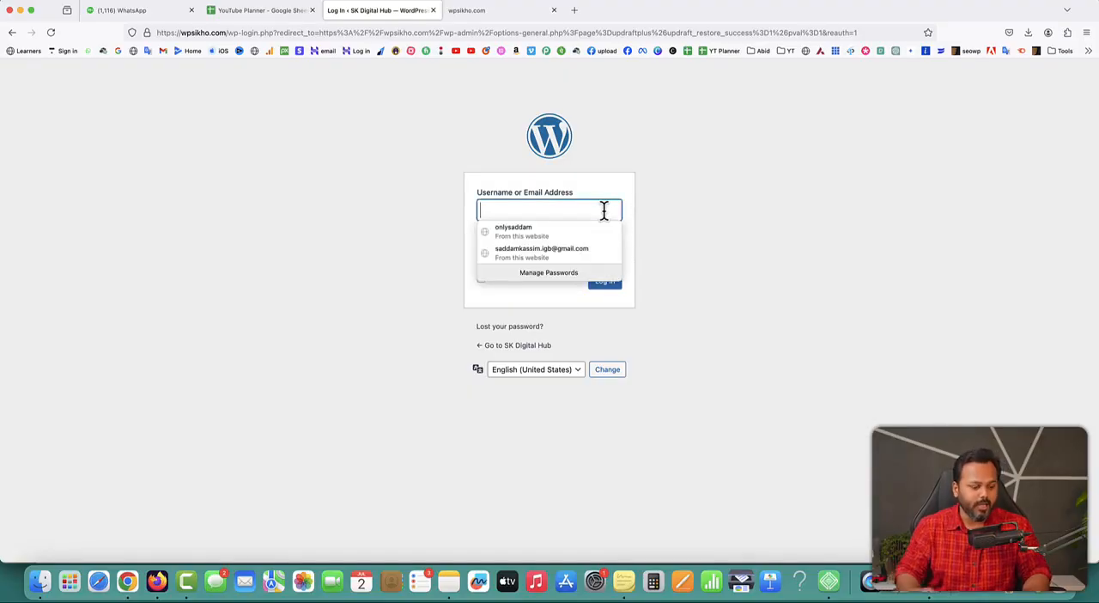
type("saddam")
key("Tab")
type("*****")
key("BackSpace")
key("BackSpace")
key("BackSpace")
key("BackSpace")
key("BackSpace")
type("**********")
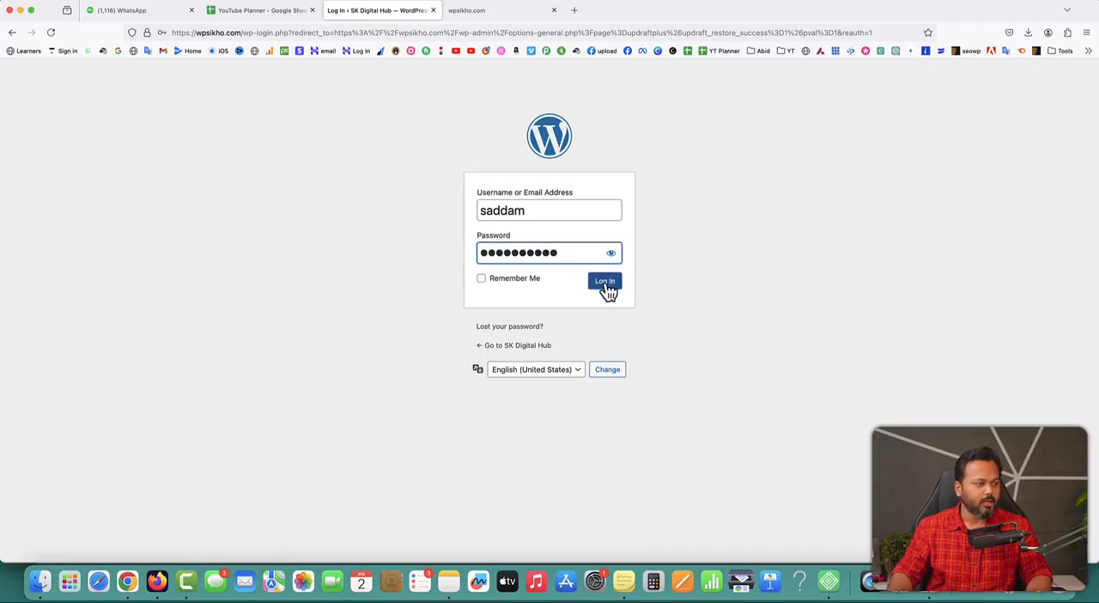
left_click(605, 283)
left_click(345, 162)
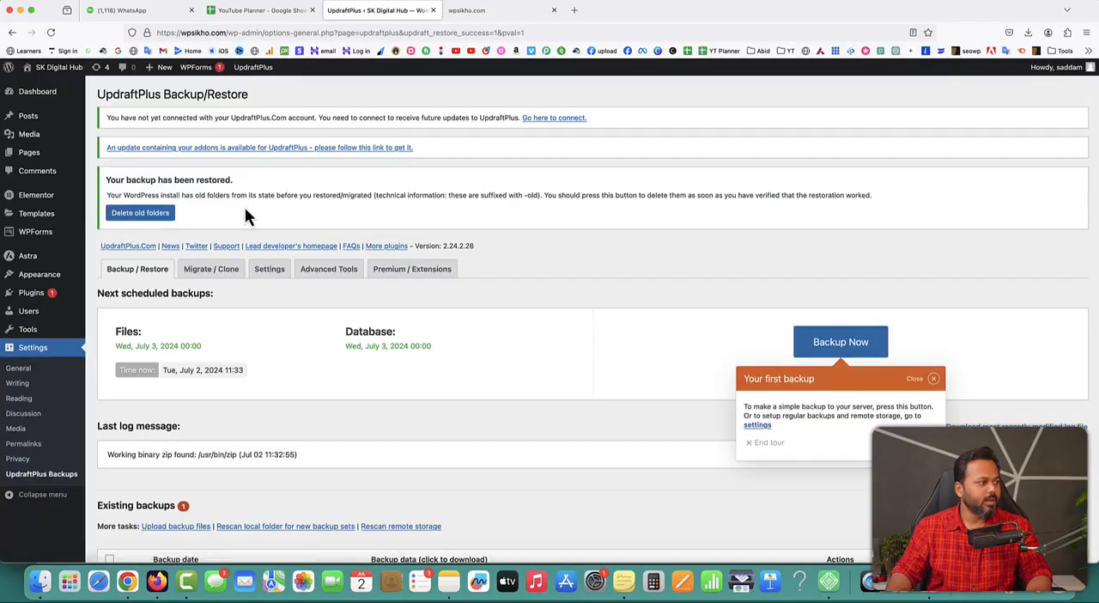
Delete the old folders left by the restore and reload the wpsikho.com home page
left_click(137, 215)
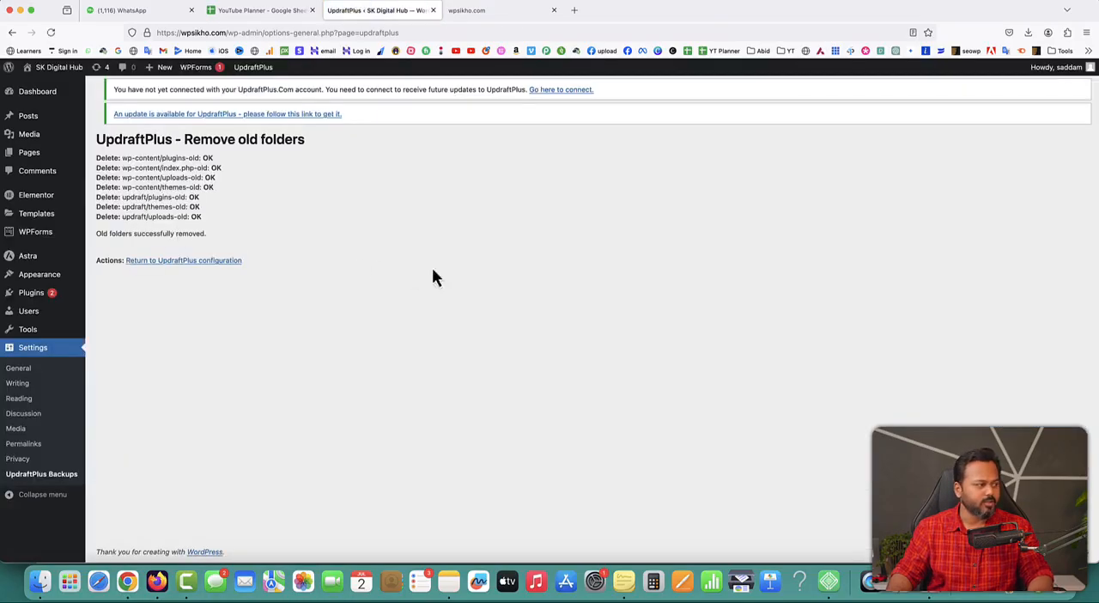
left_click(491, 11)
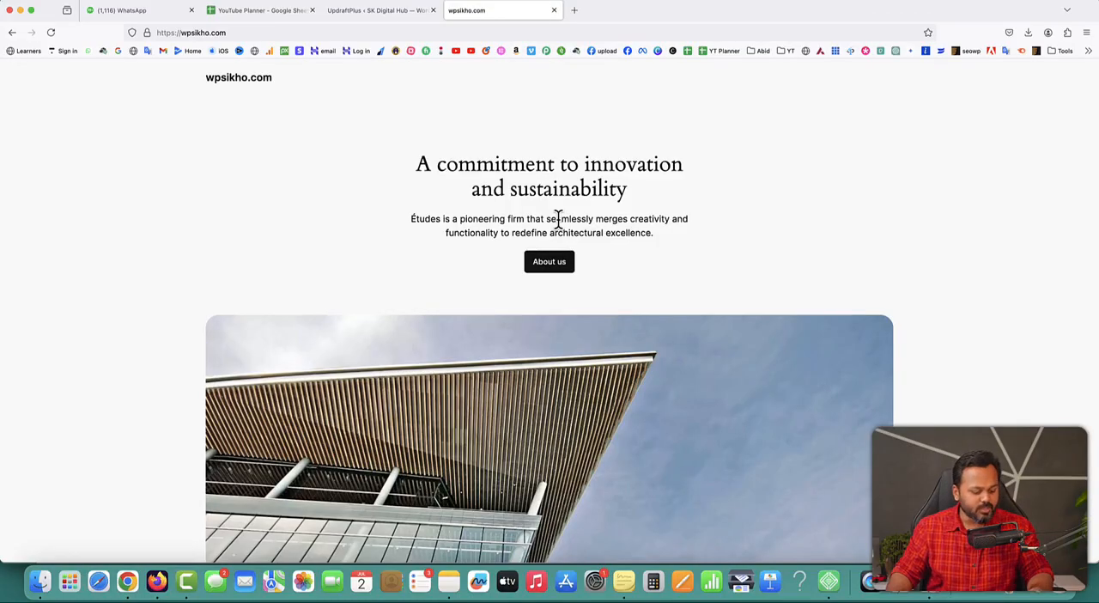
key("super+r")
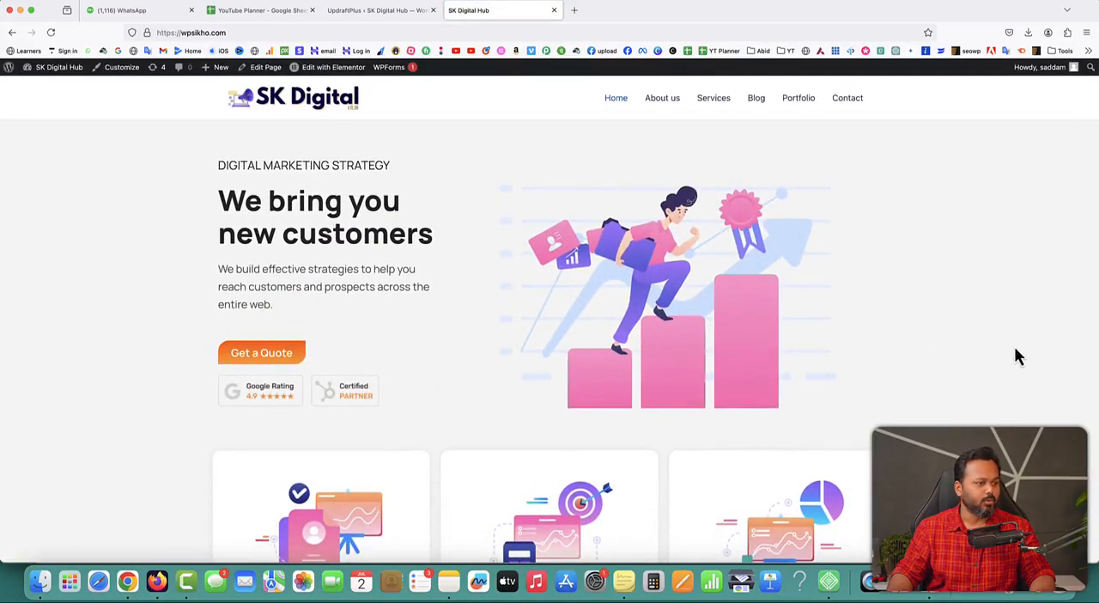
Examine the migrated home page on wpsikho.com from the hero section down to the footer
scroll(1016, 356, "down", 5)
scroll(1015, 355, "down", 7)
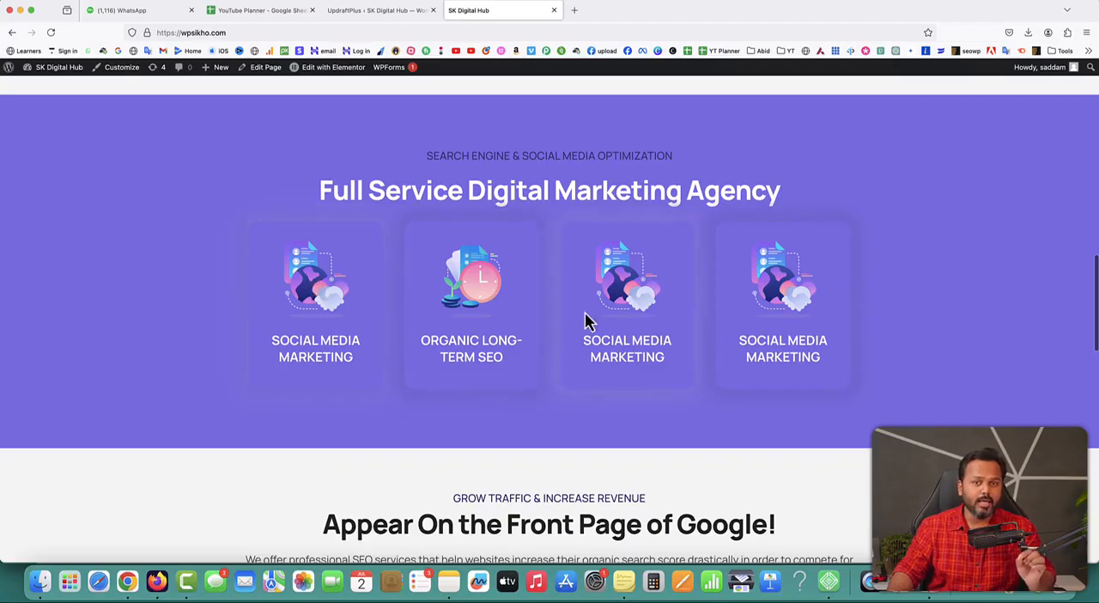
scroll(584, 312, "down", 9)
scroll(584, 311, "down", 5)
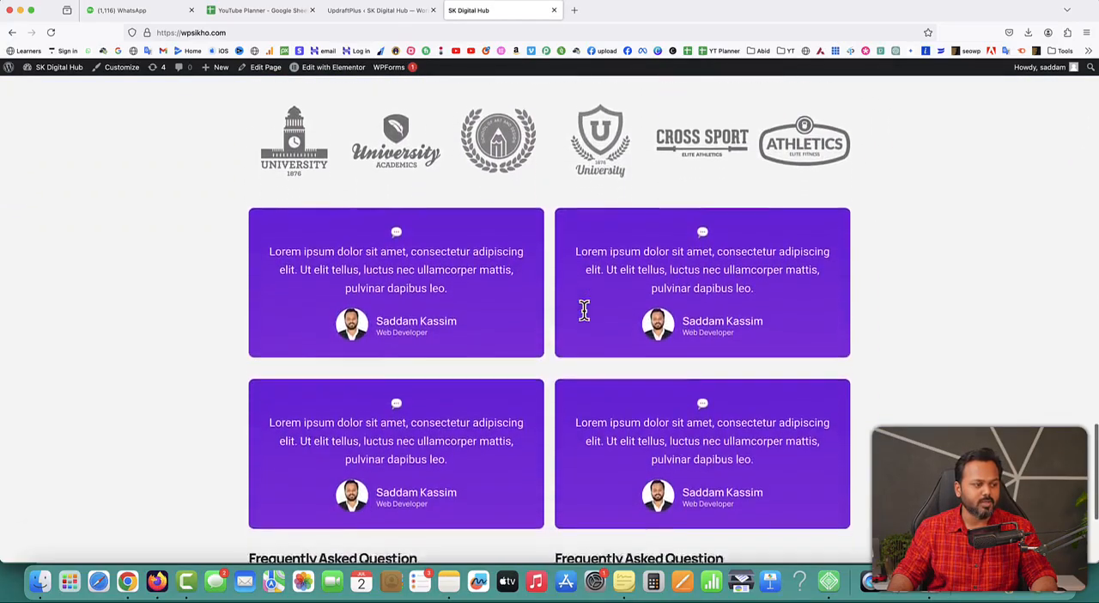
scroll(585, 314, "down", 2)
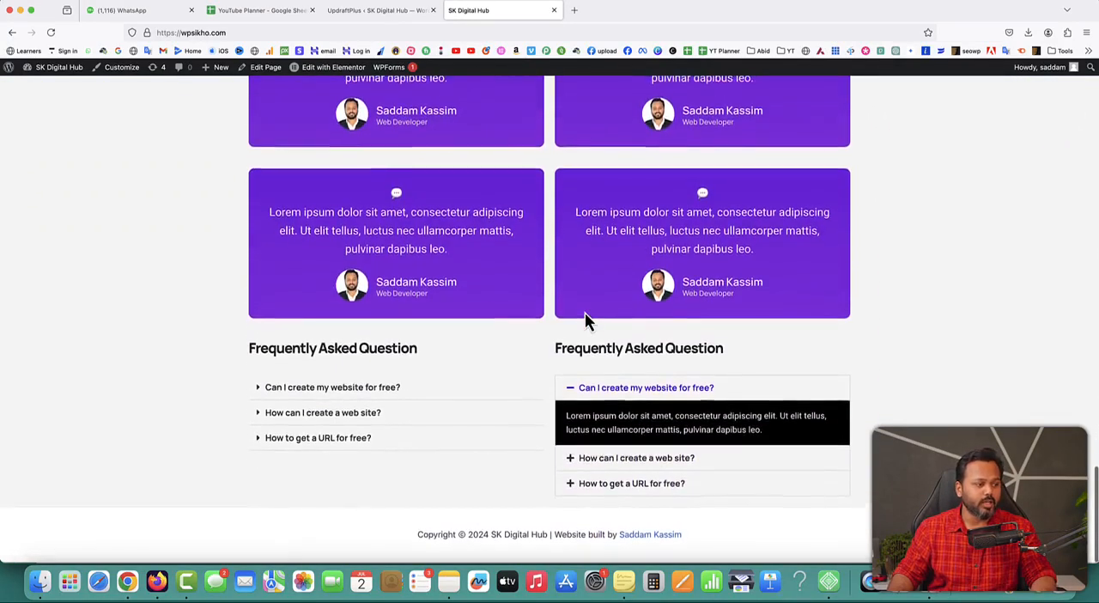
scroll(585, 315, "up", 20)
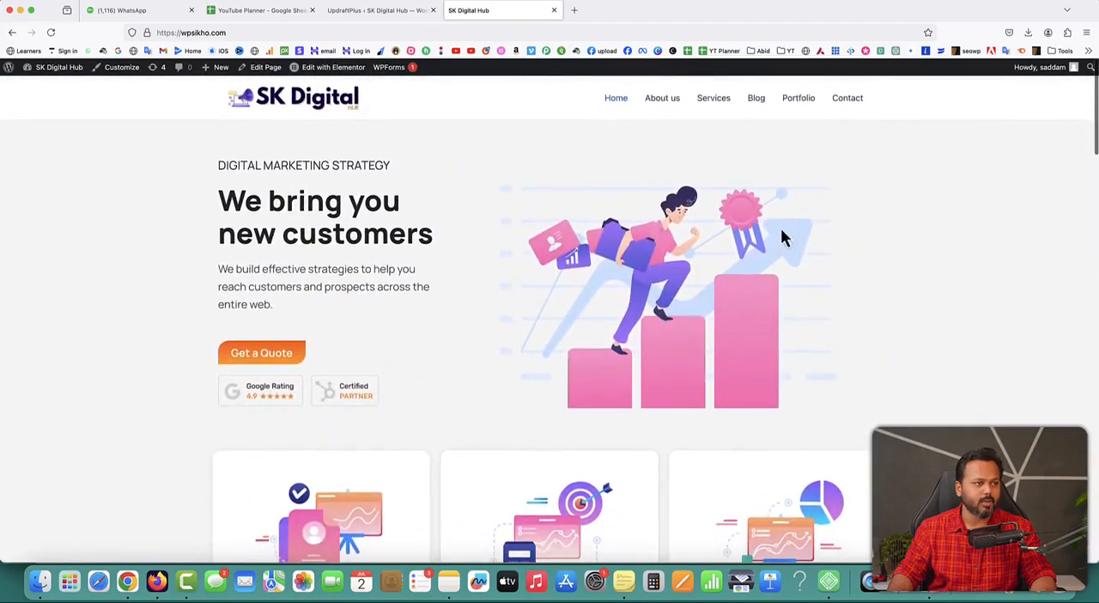
Check the Contact page's map, form and contact details and the Services page's content on wpsikho.com
left_click(845, 100)
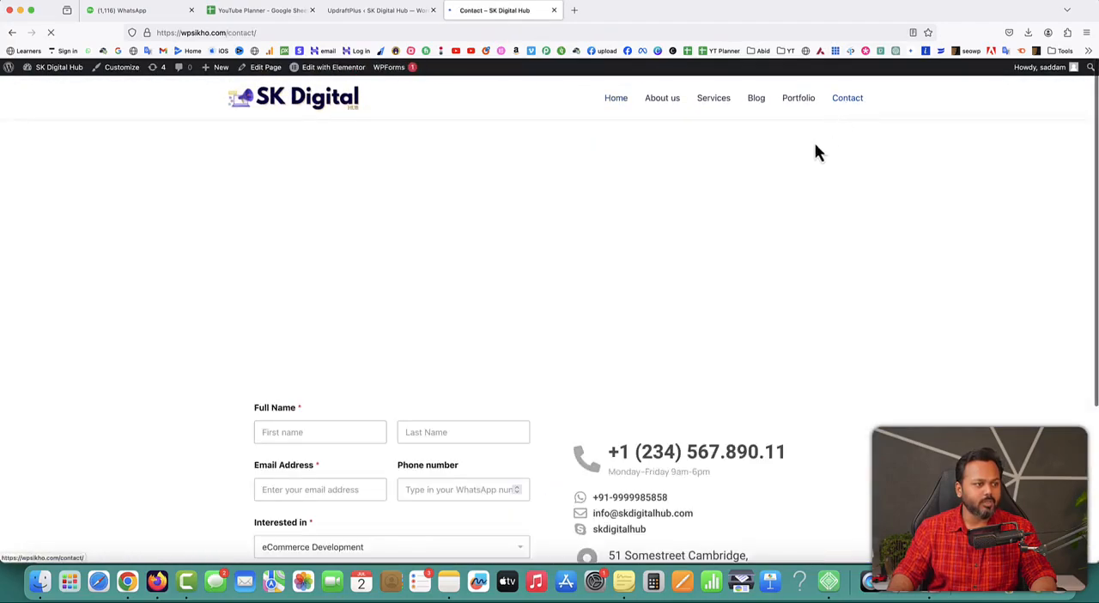
scroll(824, 405, "down", 3)
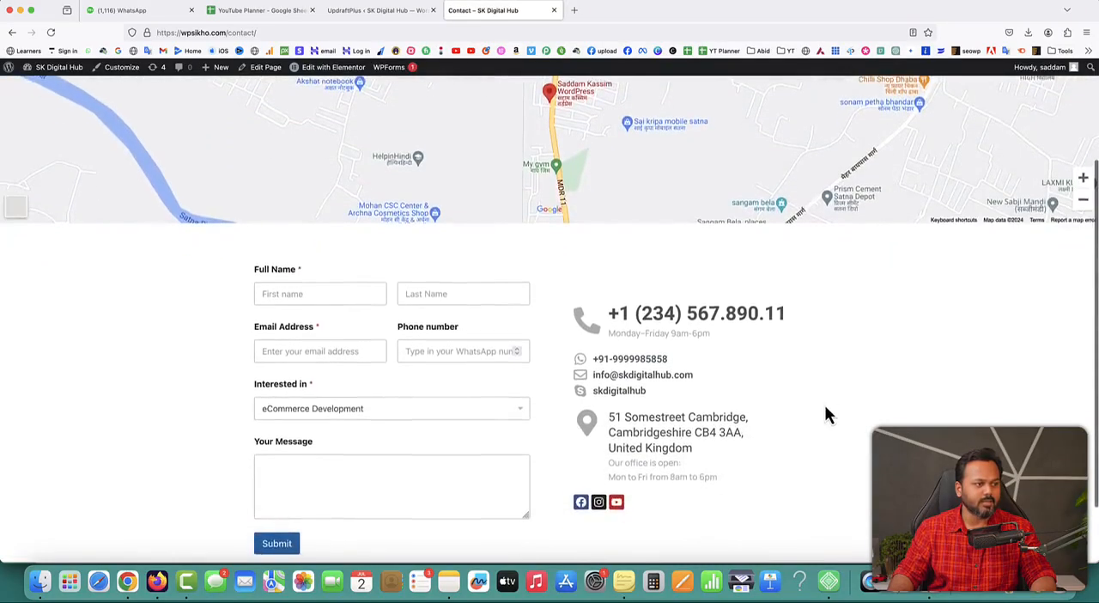
scroll(824, 404, "up", 3)
left_click_drag(630, 244, 755, 255)
left_click(713, 98)
scroll(848, 344, "down", 5)
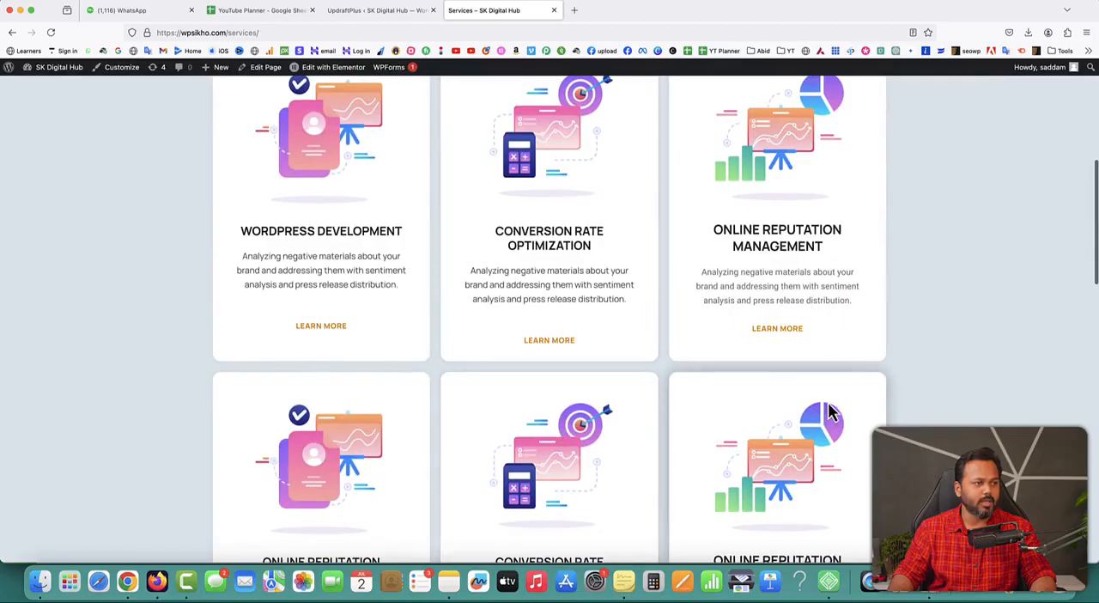
Switch to the Local app, stop the SK Digital Hub site and quit the app
left_click(828, 582)
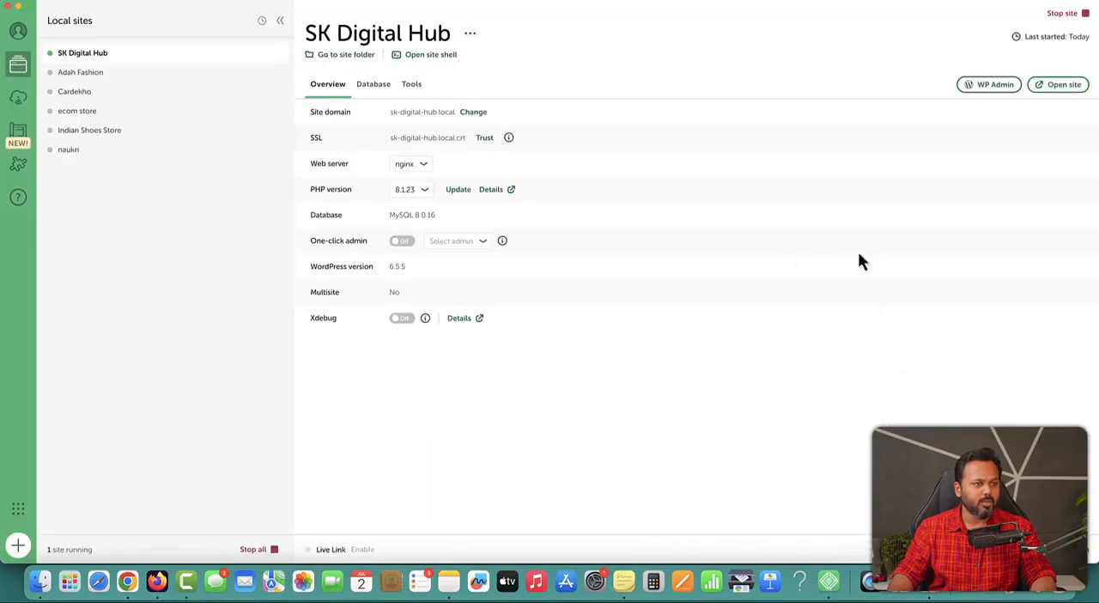
left_click(1060, 15)
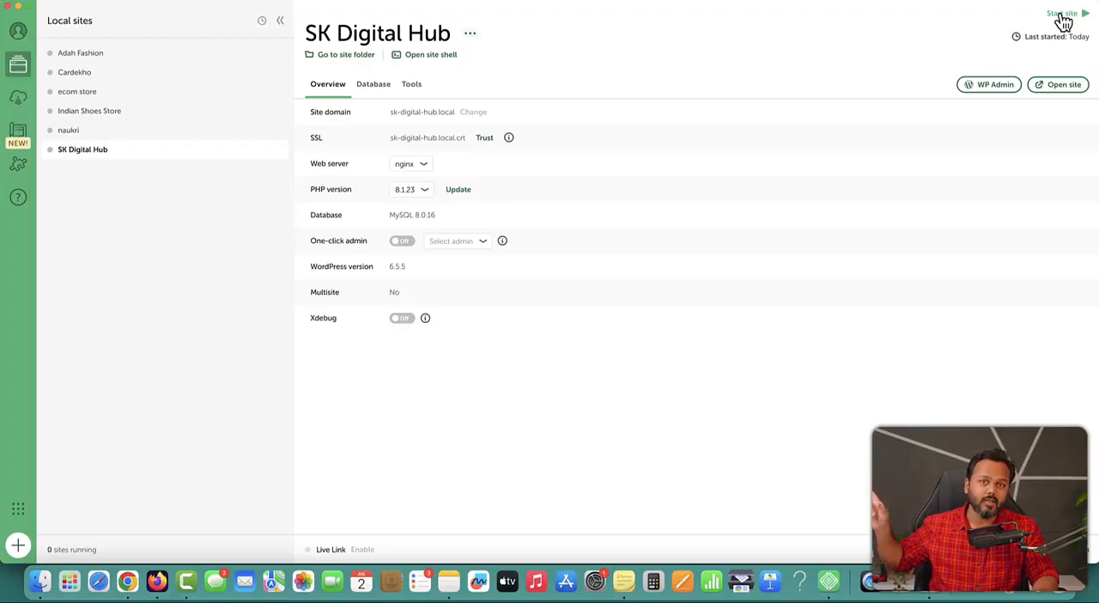
left_click(39, 2)
left_click(51, 112)
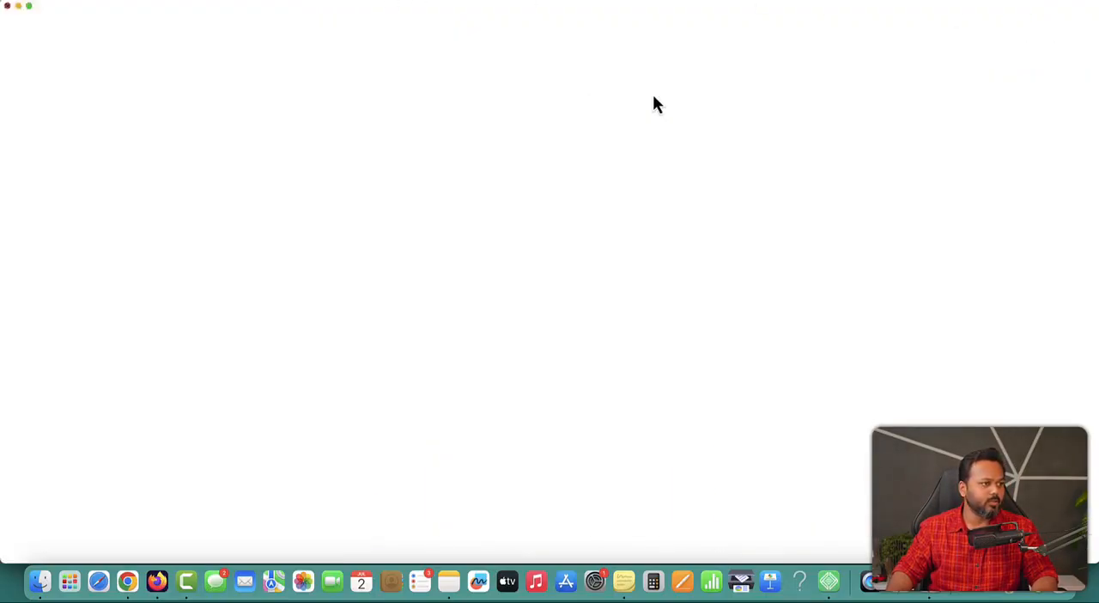
Reload the live Services page and try to open sk-digital-hub.local in a new tab, returning to the Services page at the end
left_click(50, 33)
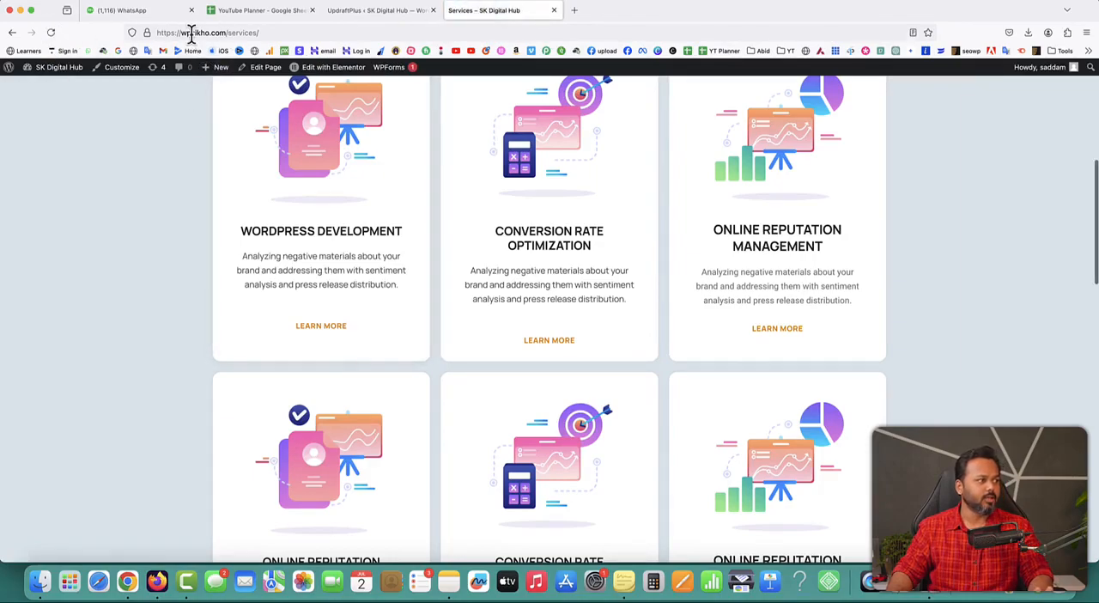
left_click(359, 15)
left_click(575, 11)
type("sk")
key("Return")
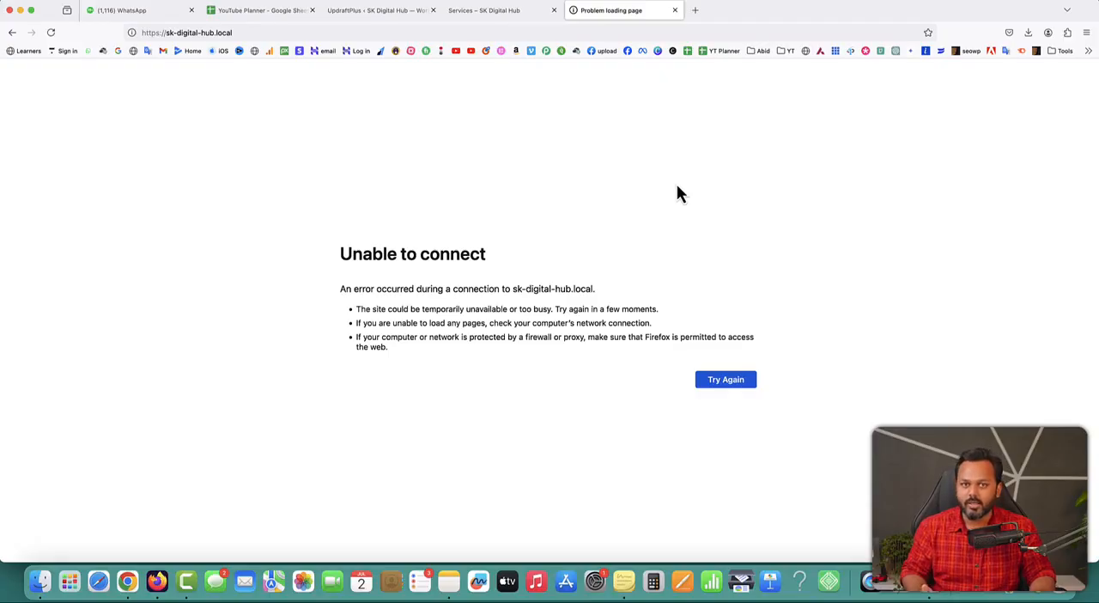
left_click(675, 10)
left_click(485, 19)
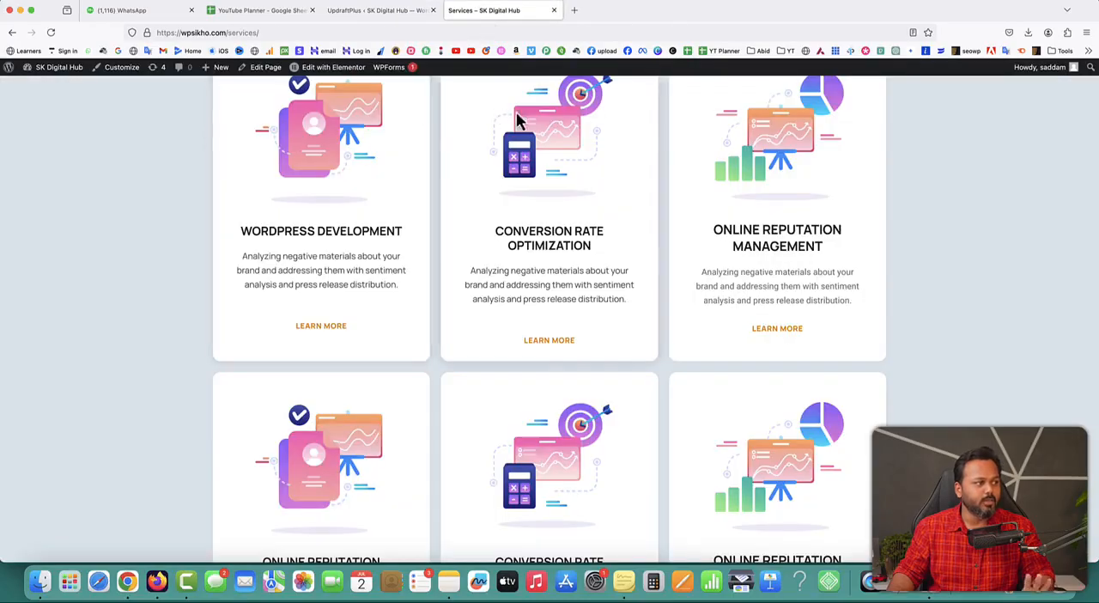
scroll(861, 206, "up", 5)
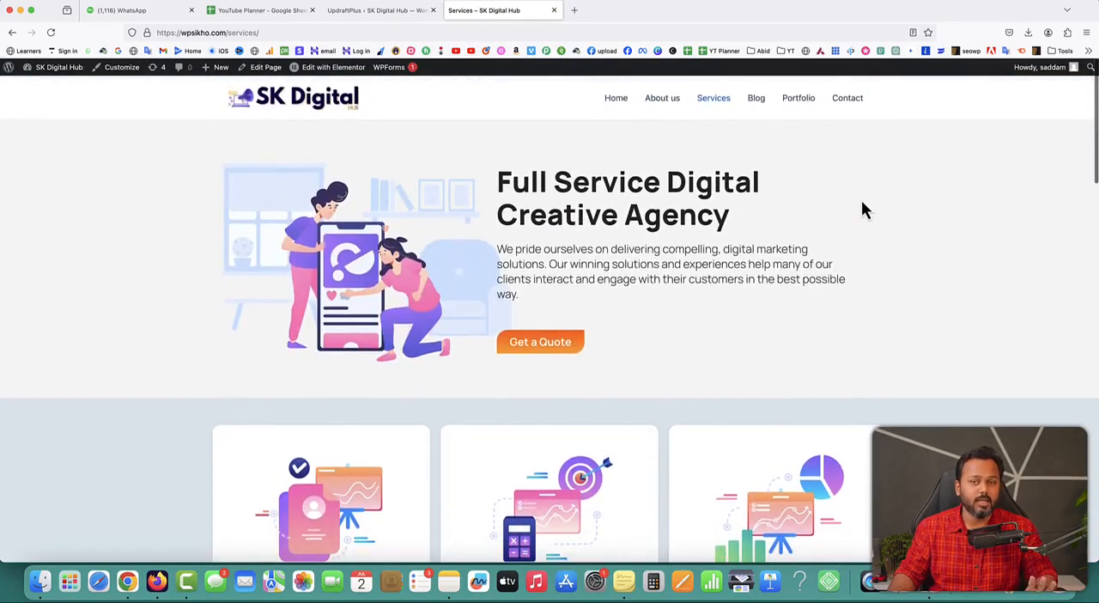